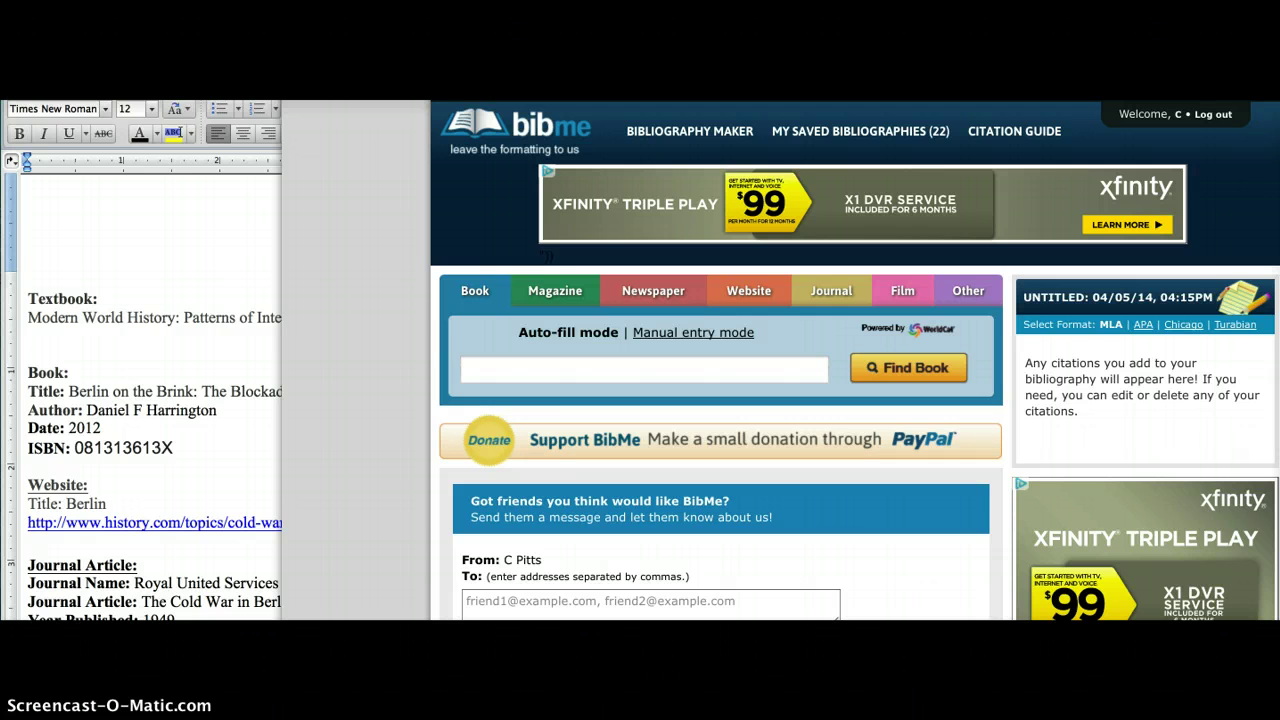
Bring the BibMe page into focus and move the browser window fully into view
{"action": "left_click", "coordinate": [203, 588]}
{"action": "left_click", "coordinate": [556, 137]}
{"action": "mouse_move", "coordinate": [636, 24]}
{"action": "left_mouse_down"}
{"action": "mouse_move", "coordinate": [633, 128]}
{"action": "mouse_move", "coordinate": [631, 24]}
{"action": "left_mouse_up"}
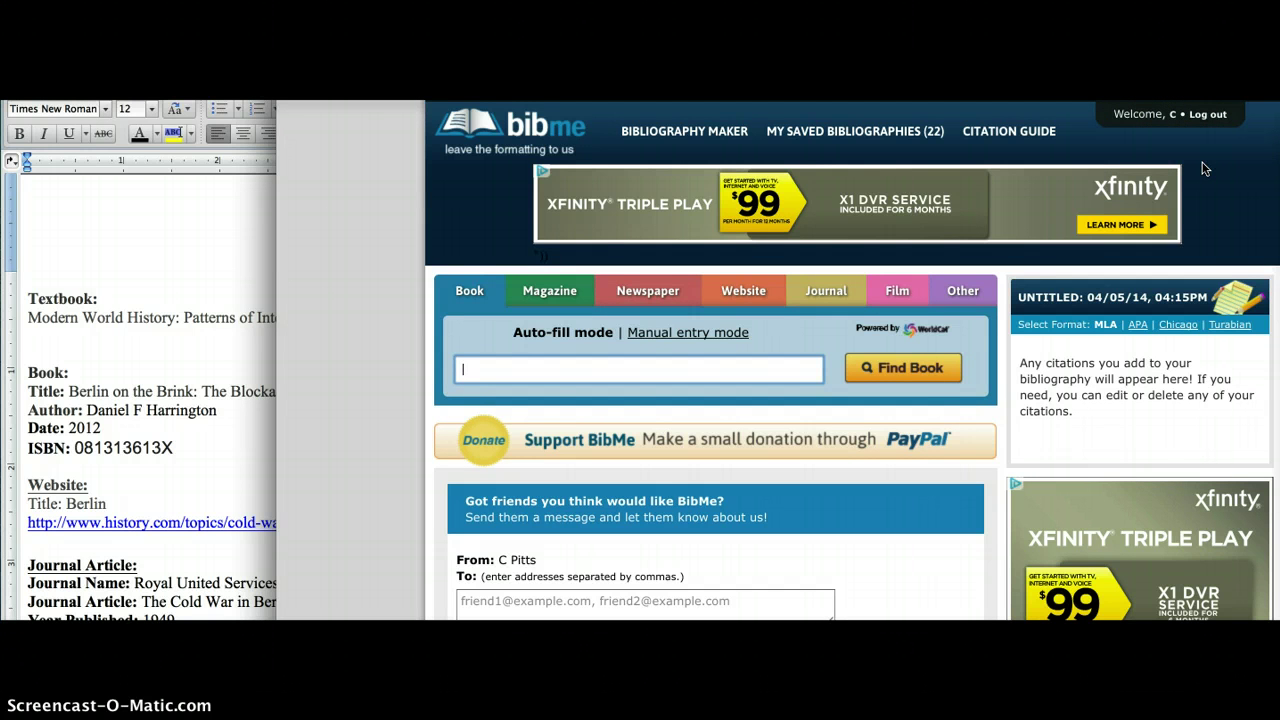
In Word, select the whole 'Modern World History: Patterns of Interaction' line and copy it
{"action": "left_click", "coordinate": [224, 347]}
{"action": "key", "text": "shift+Up"}
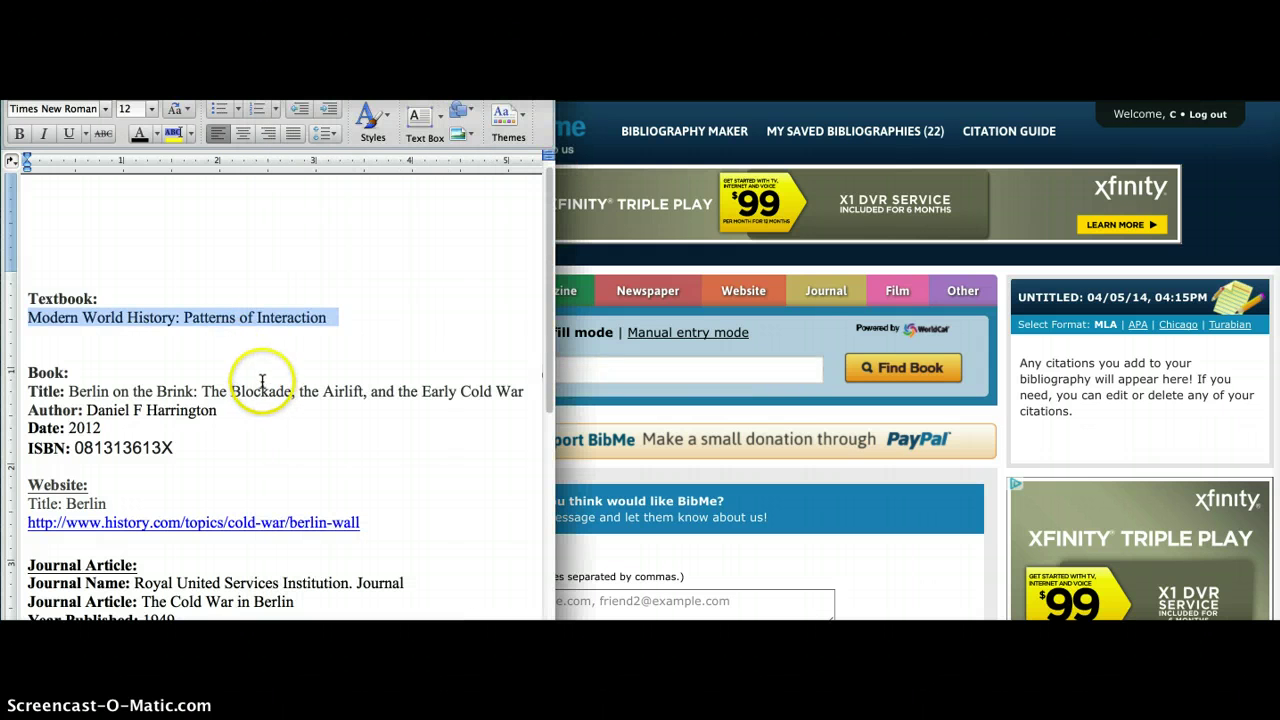
{"action": "scroll", "coordinate": [262, 402], "scroll_direction": "down", "scroll_amount": 5}
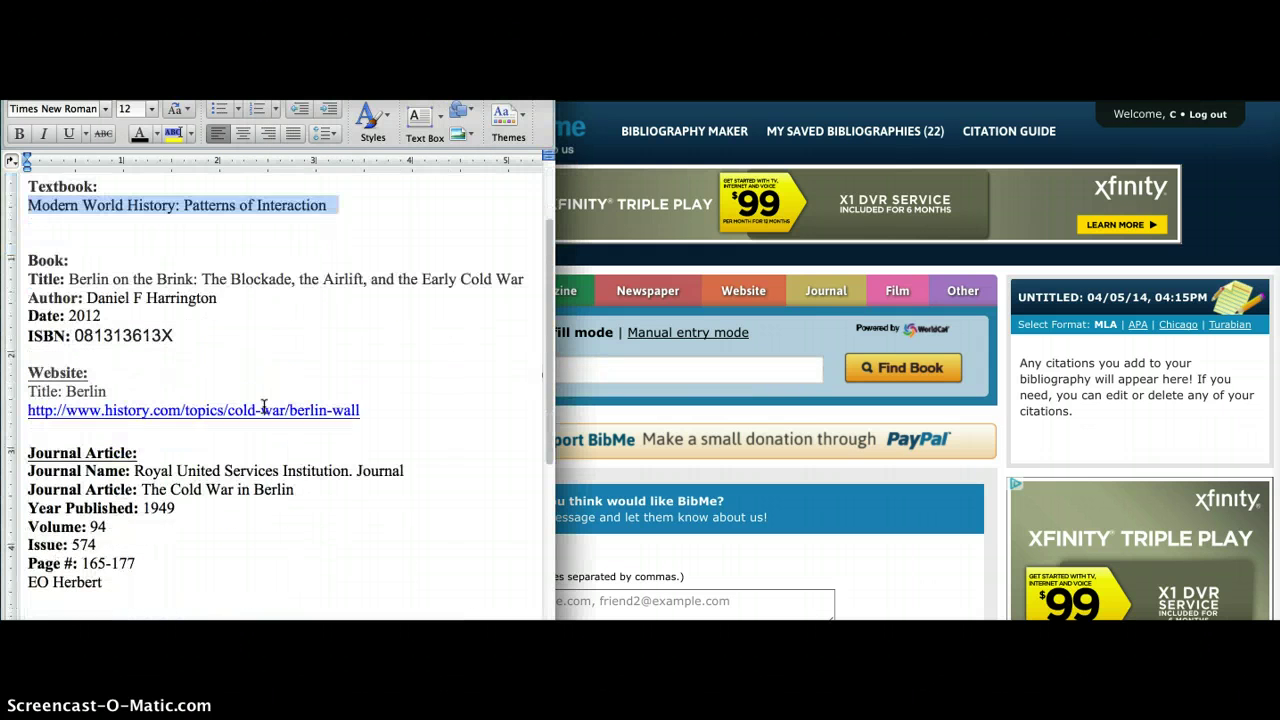
{"action": "scroll", "coordinate": [263, 406], "scroll_direction": "down", "scroll_amount": 1}
{"action": "scroll", "coordinate": [263, 406], "scroll_direction": "up", "scroll_amount": 3}
{"action": "scroll", "coordinate": [263, 406], "scroll_direction": "down", "scroll_amount": 2}
{"action": "scroll", "coordinate": [183, 390], "scroll_direction": "up", "scroll_amount": 2}
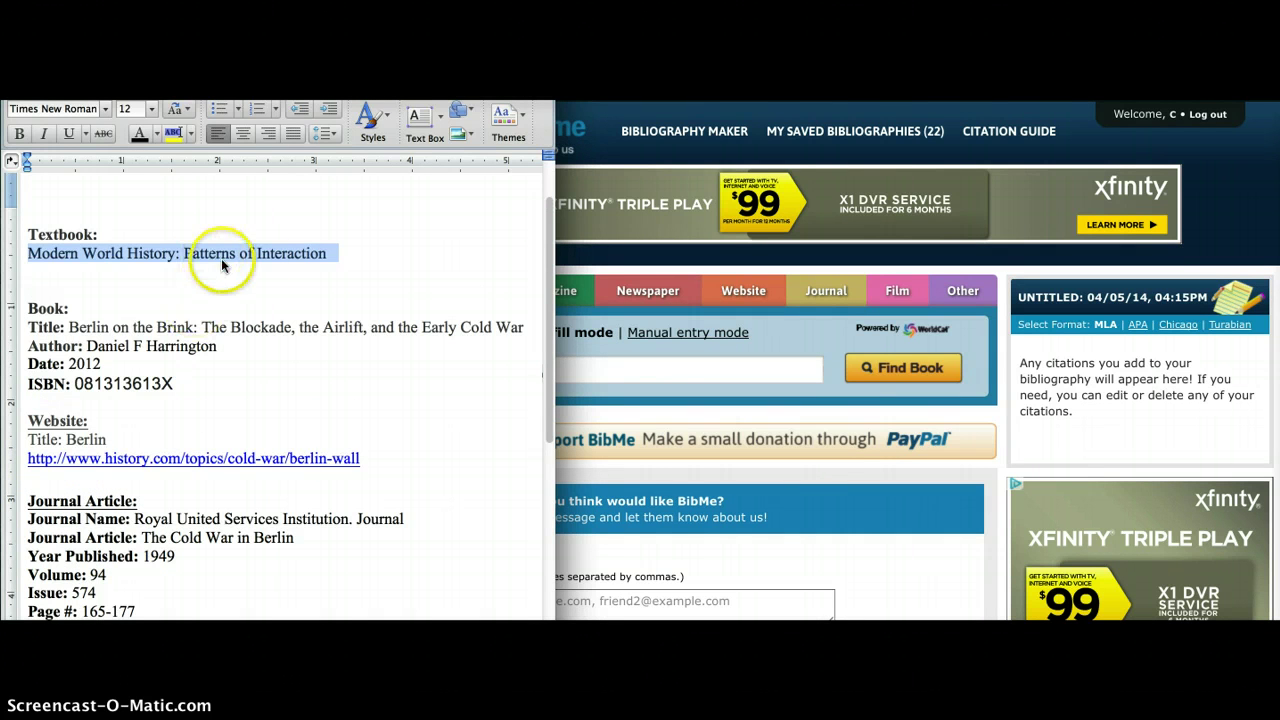
{"action": "left_click", "coordinate": [287, 250]}
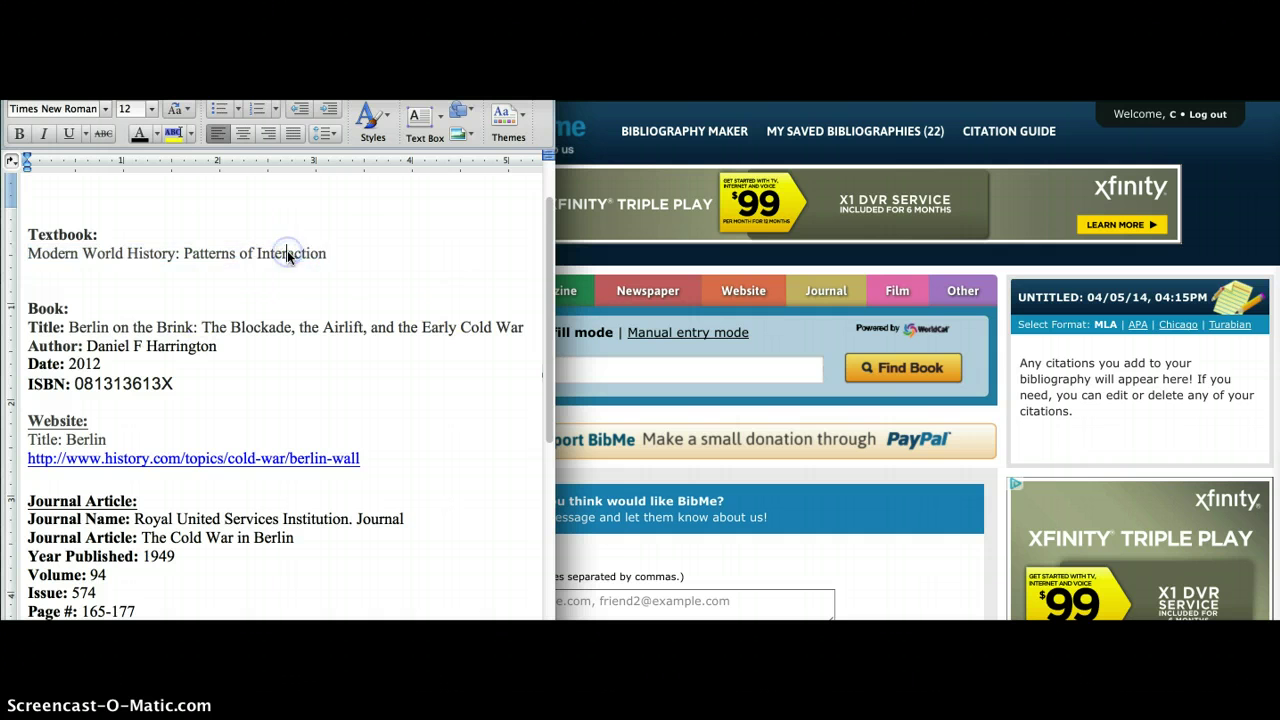
{"action": "triple_click", "coordinate": [166, 250]}
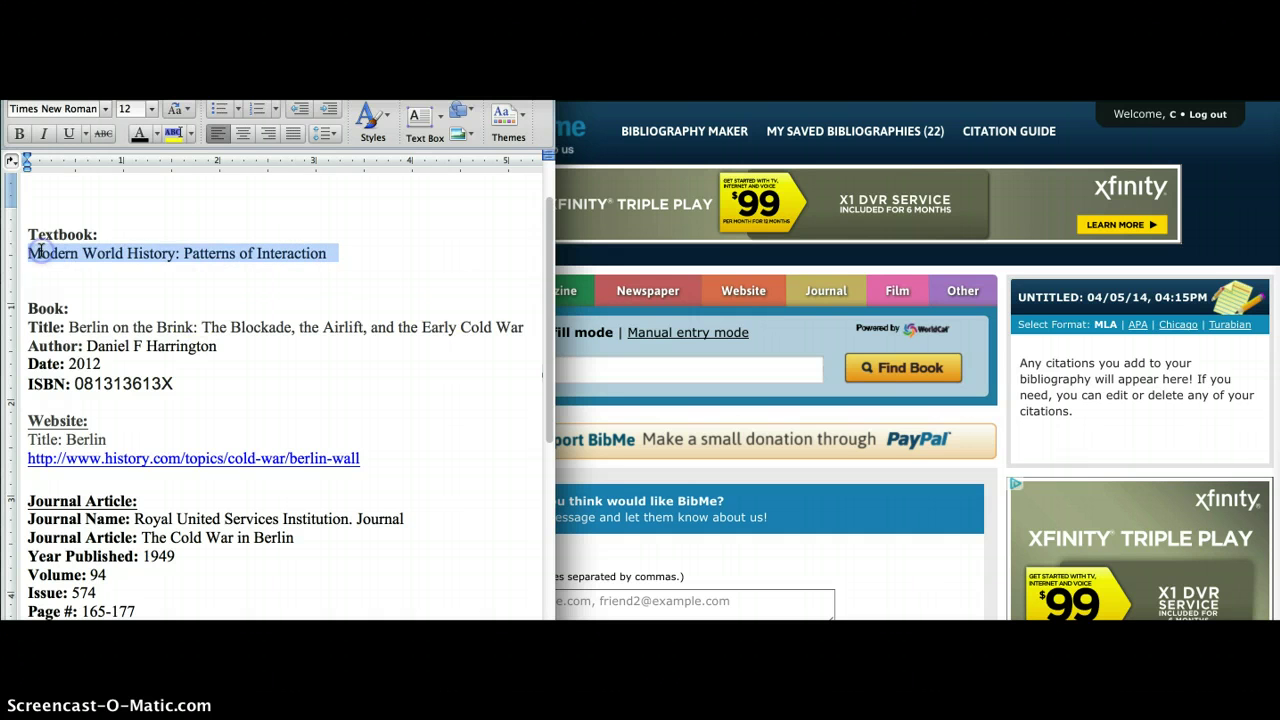
{"action": "right_click", "coordinate": [38, 250]}
{"action": "left_click", "coordinate": [74, 276]}
Paste 'Modern World History: Patterns of Interaction' into BibMe's book search and run Find Book
{"action": "left_click", "coordinate": [614, 394]}
{"action": "left_click", "coordinate": [612, 378]}
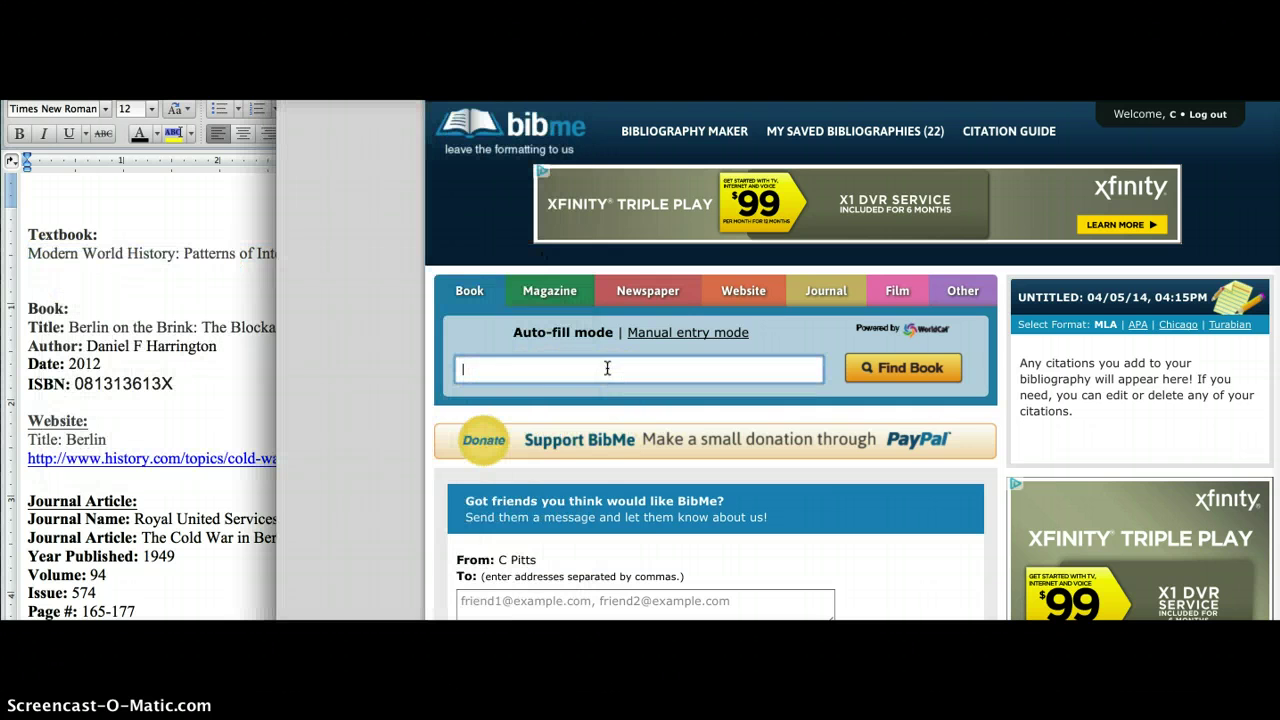
{"action": "right_click", "coordinate": [606, 370]}
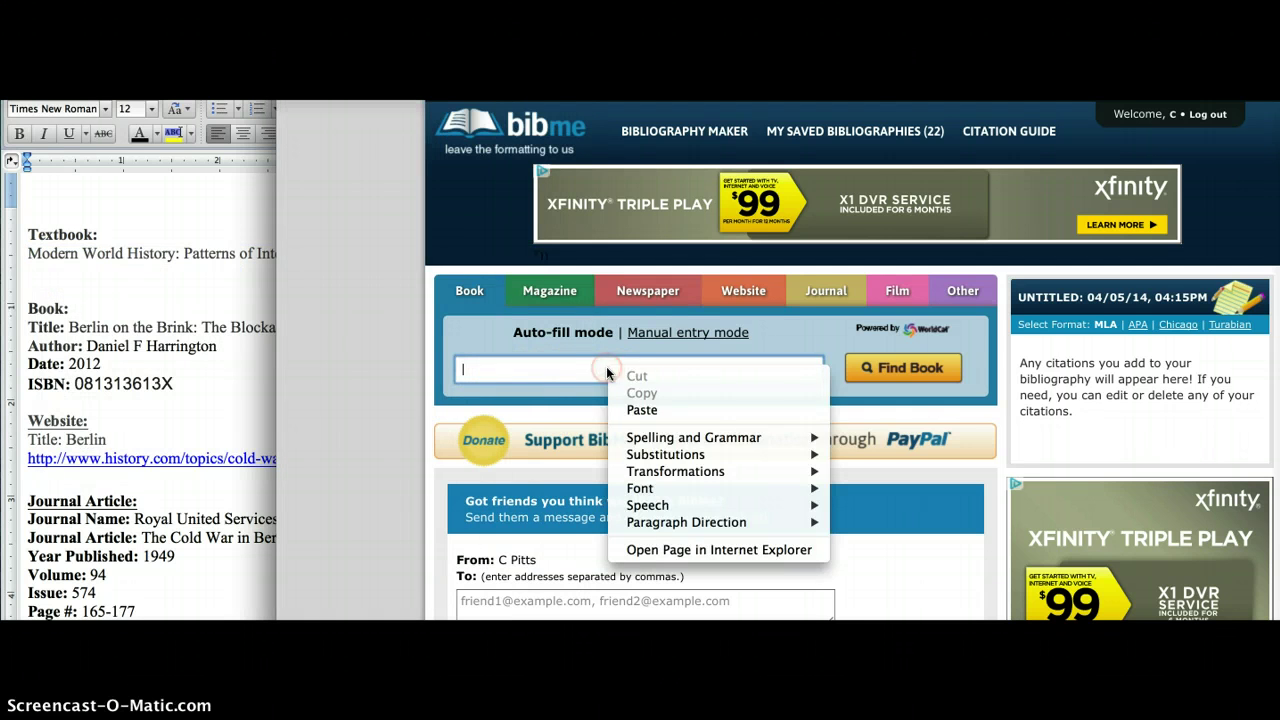
{"action": "left_click", "coordinate": [658, 412]}
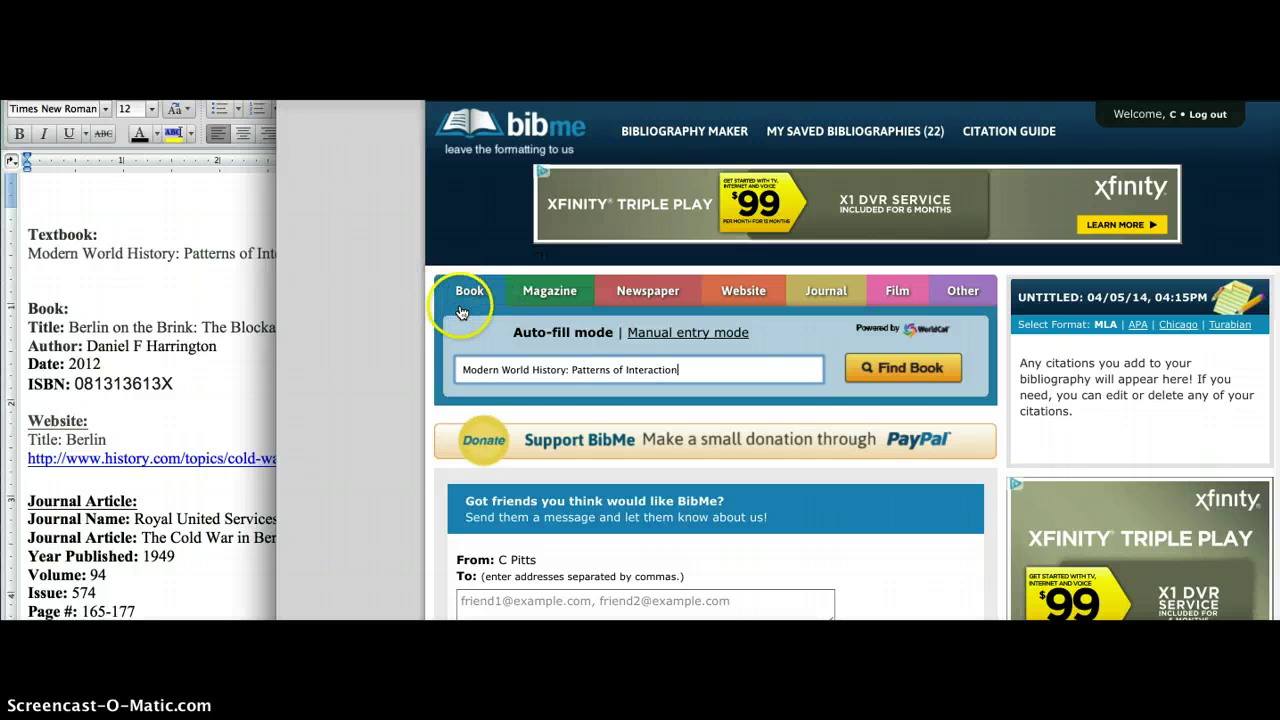
{"action": "left_click", "coordinate": [907, 372]}
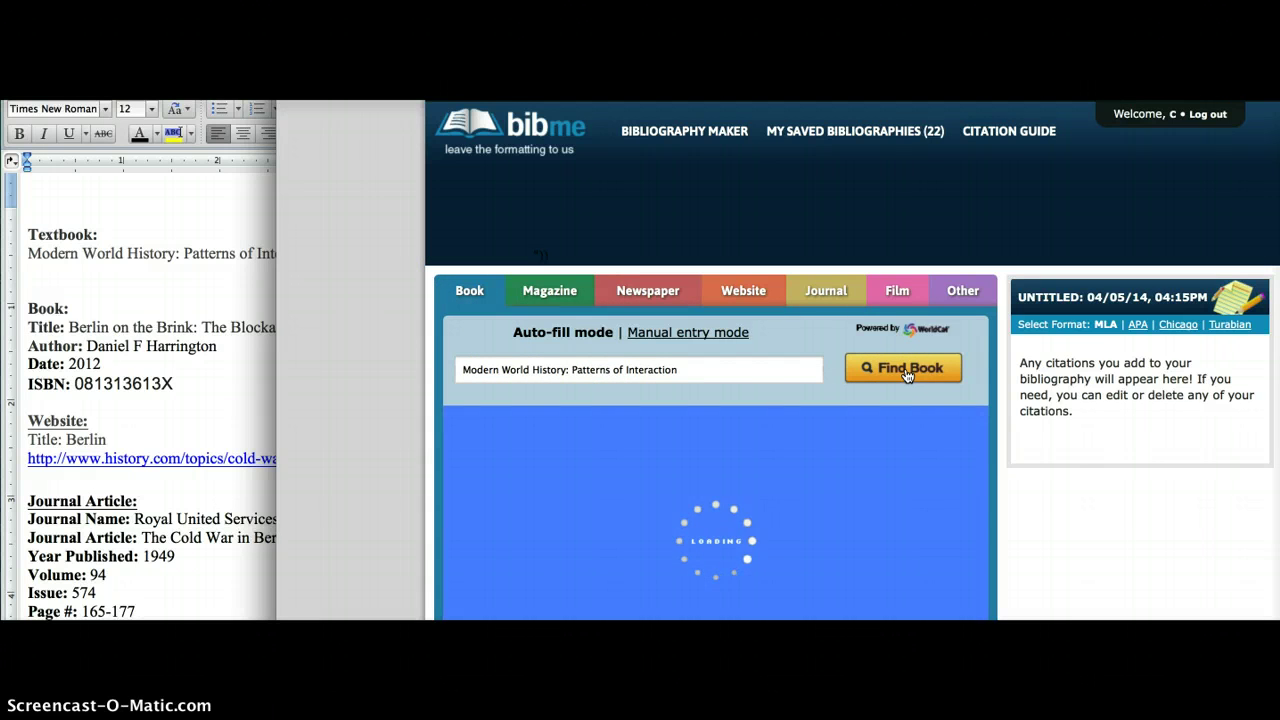
Select the 2005 McDougal Littell result and add the Beck citation to the bibliography
{"action": "left_click", "coordinate": [588, 473]}
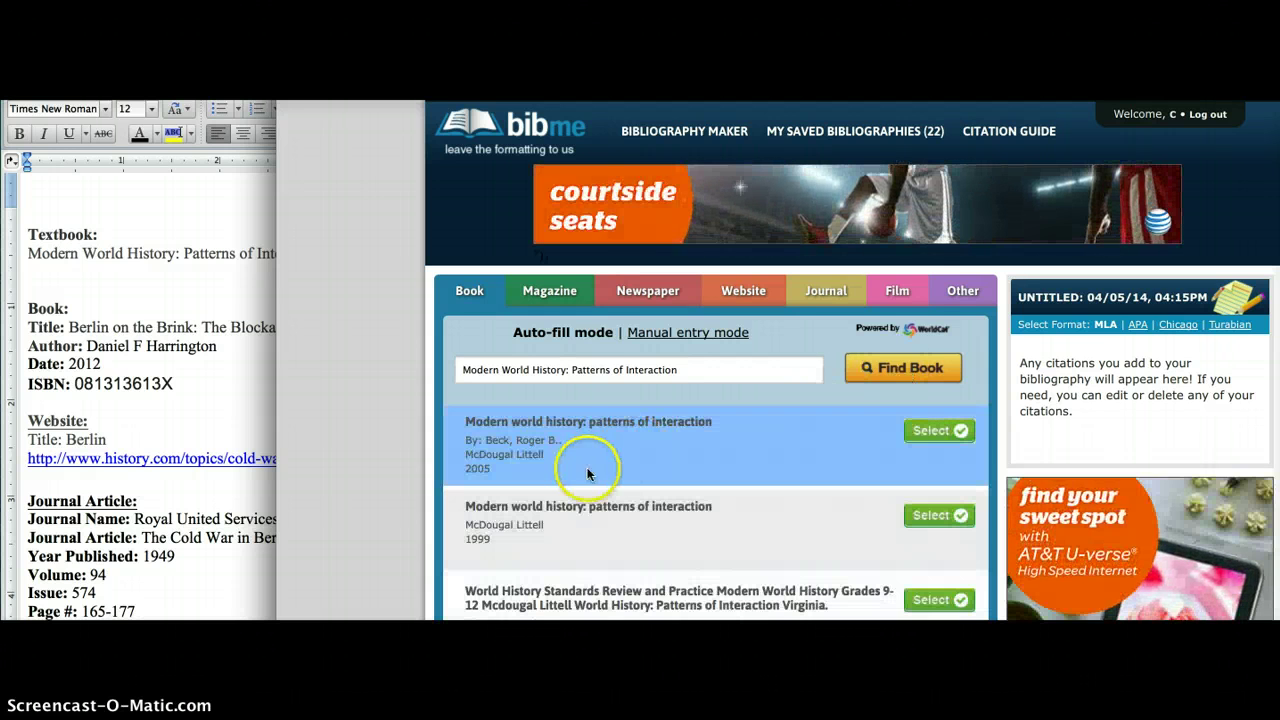
{"action": "left_click", "coordinate": [939, 431]}
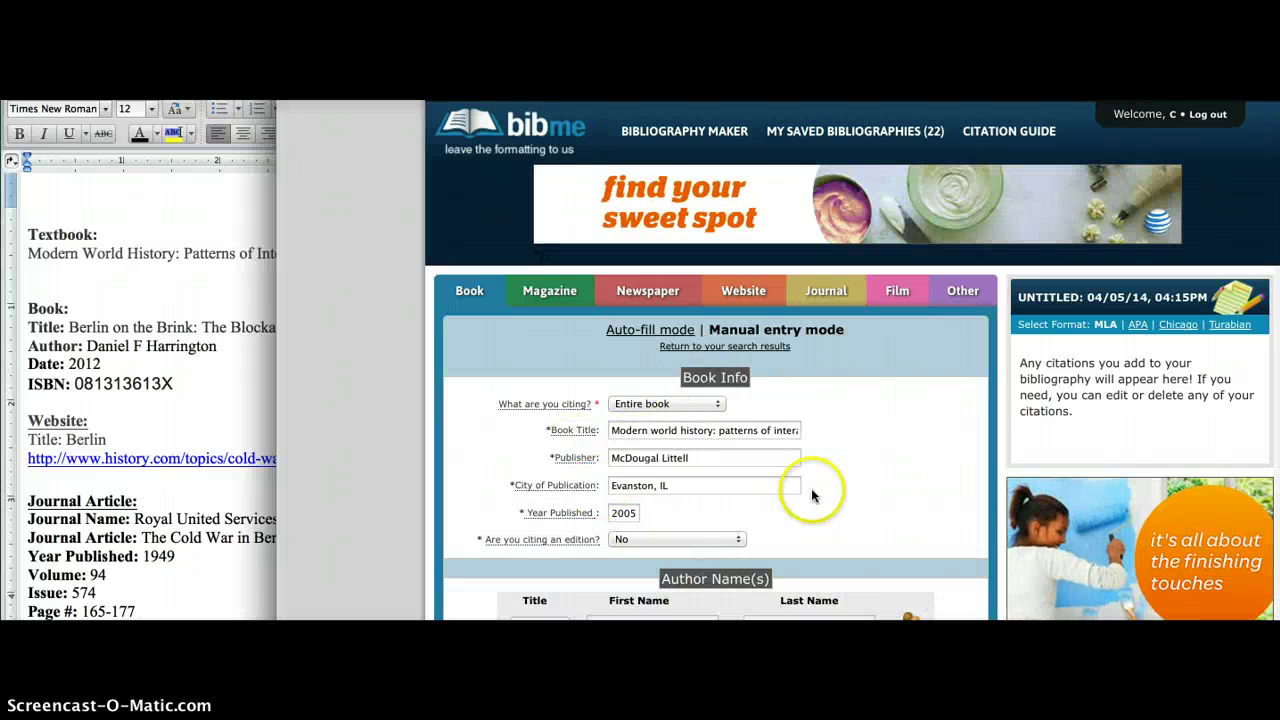
{"action": "scroll", "coordinate": [813, 494], "scroll_direction": "down", "scroll_amount": 2}
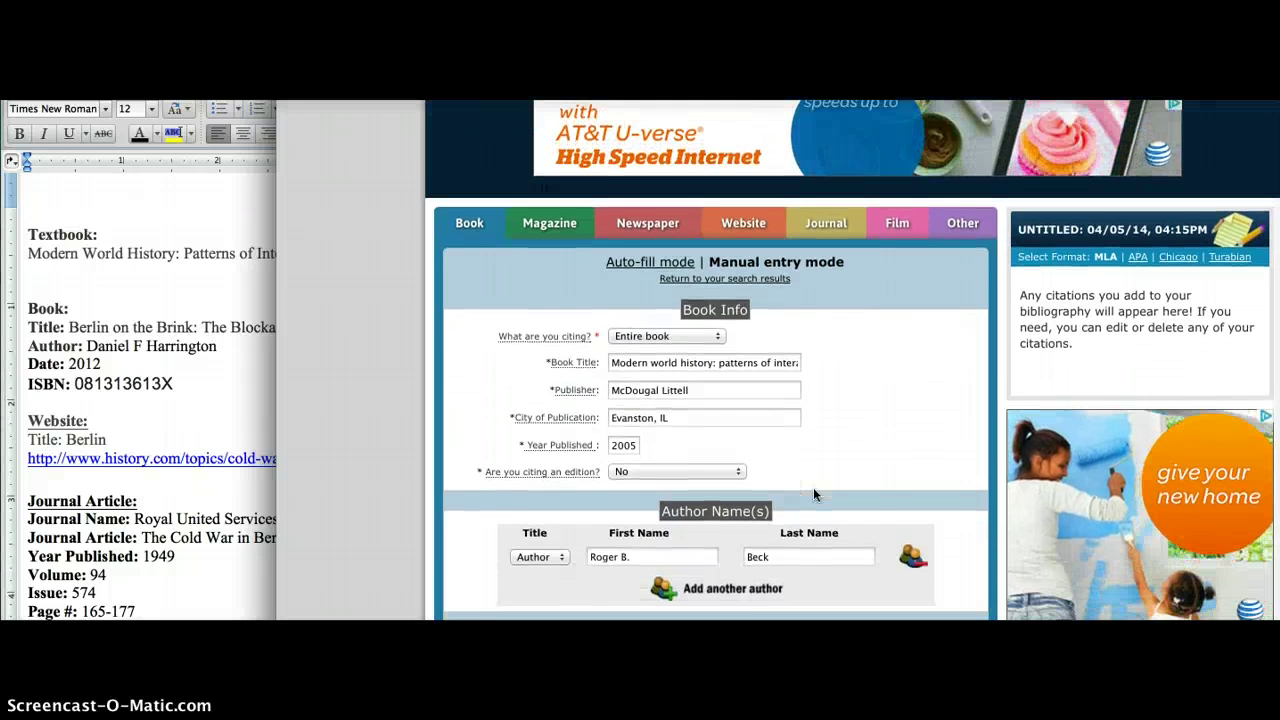
{"action": "scroll", "coordinate": [813, 494], "scroll_direction": "down", "scroll_amount": 4}
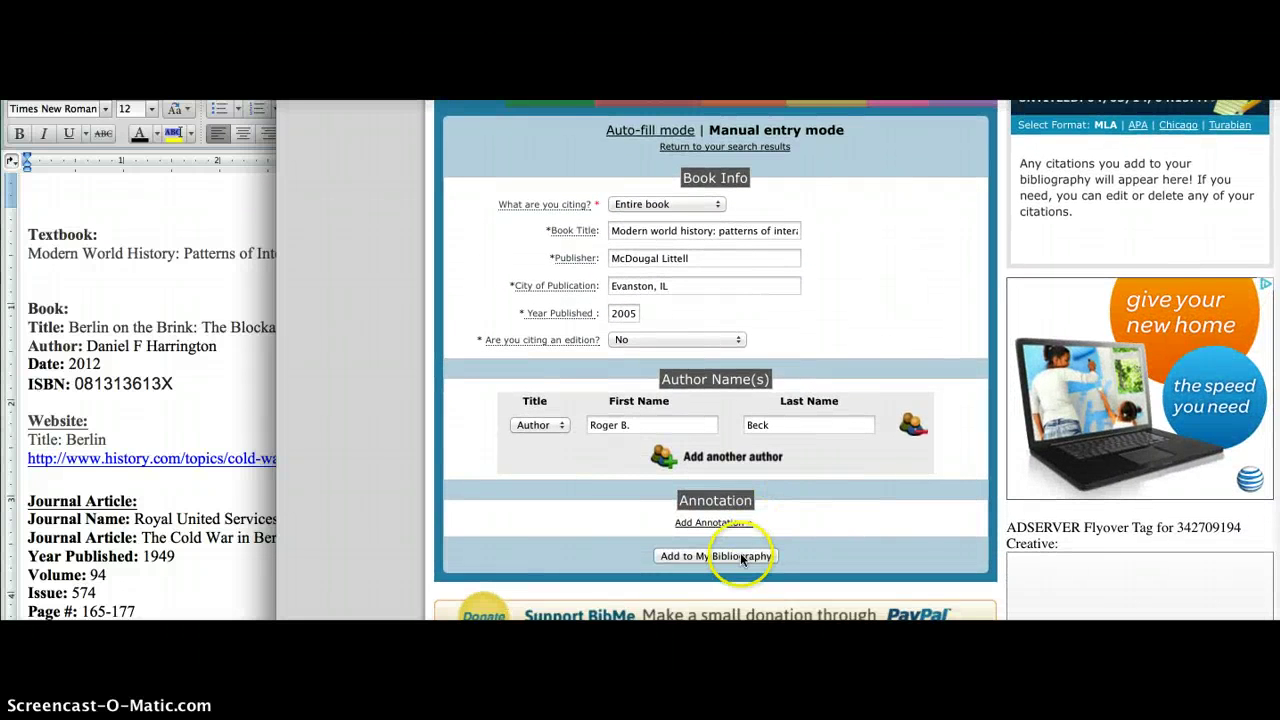
{"action": "left_click", "coordinate": [740, 557]}
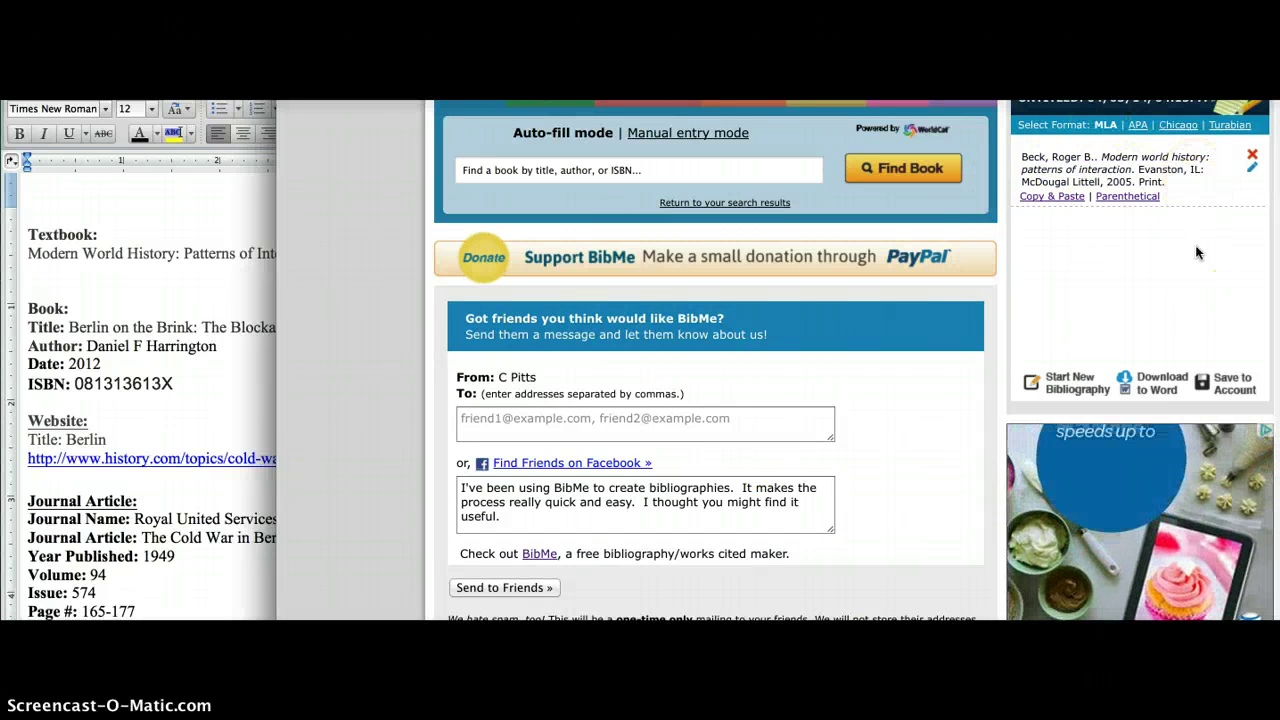
Switch the bibliography format to Chicago and review the restyled Beck textbook citation
{"action": "left_click", "coordinate": [1105, 125]}
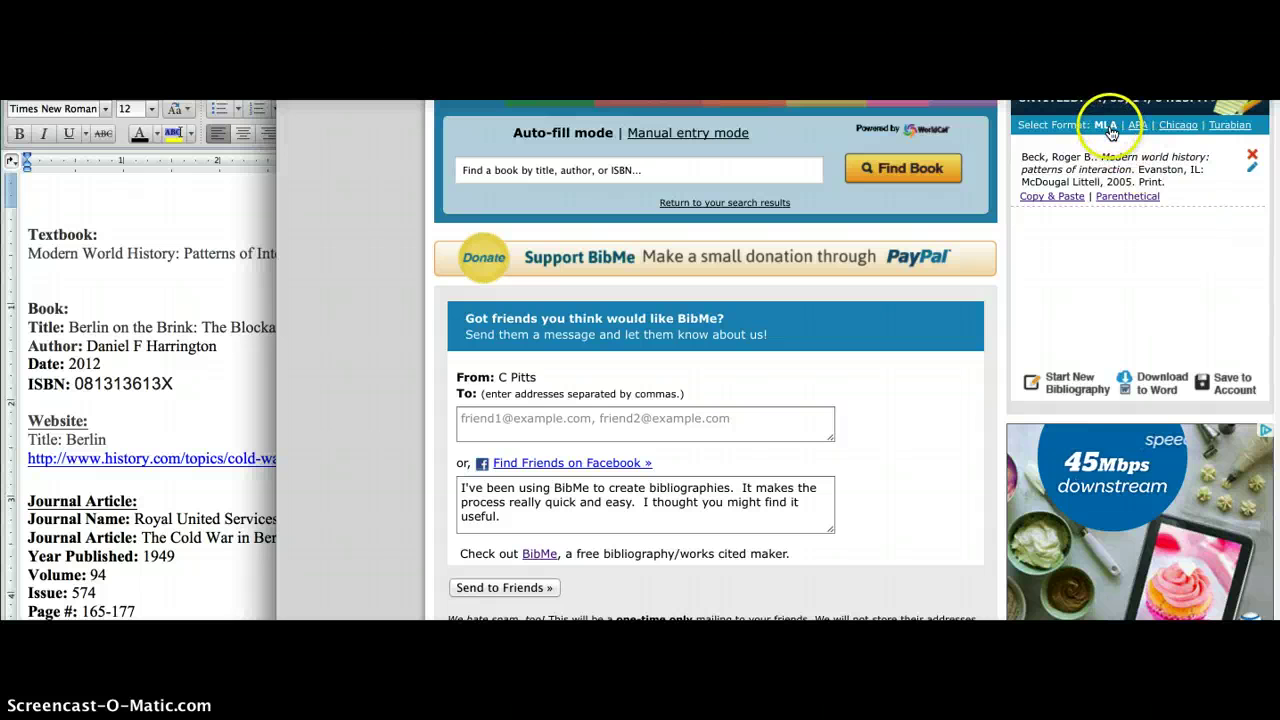
{"action": "left_click", "coordinate": [1178, 125]}
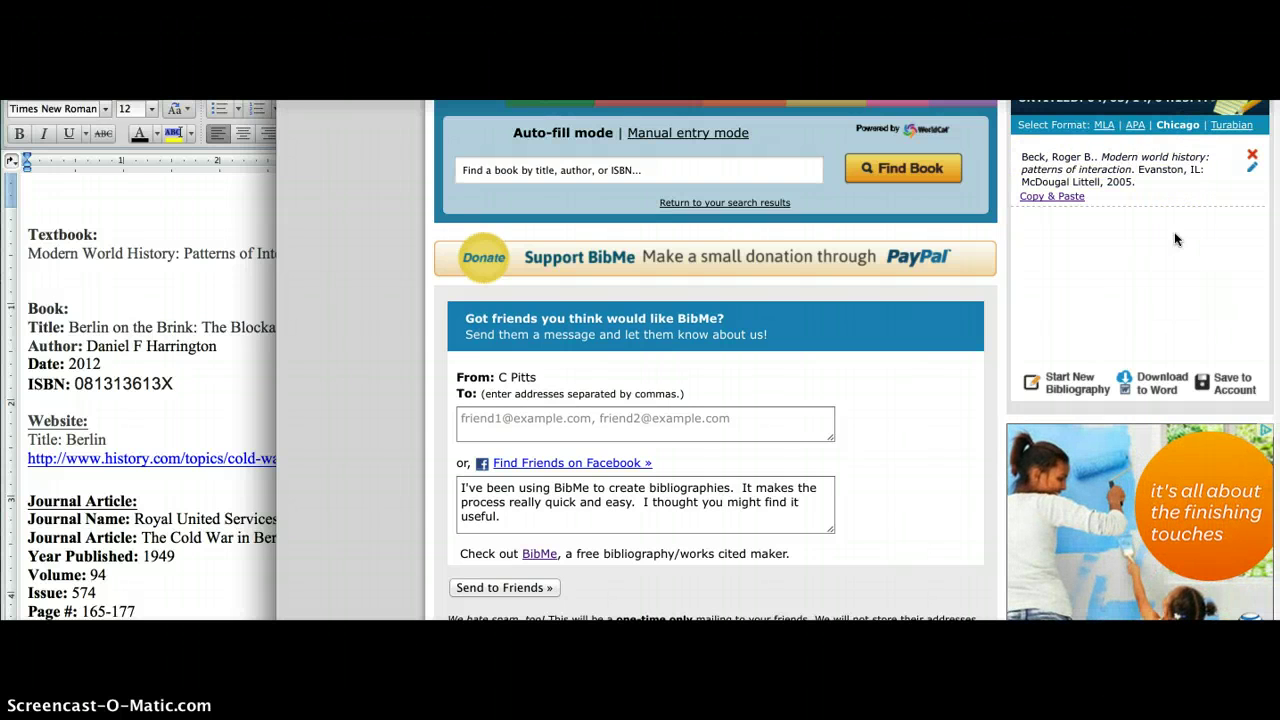
{"action": "triple_click", "coordinate": [1088, 172]}
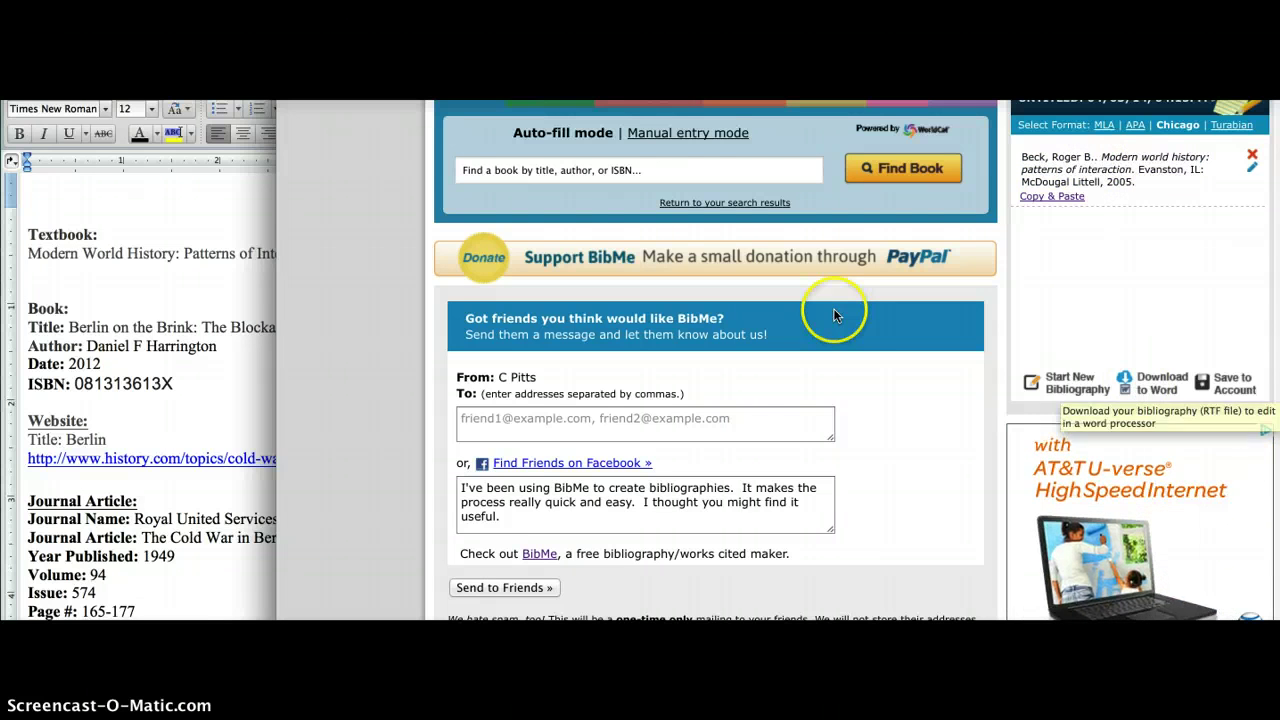
{"action": "scroll", "coordinate": [835, 314], "scroll_direction": "up", "scroll_amount": 1}
{"action": "scroll", "coordinate": [835, 314], "scroll_direction": "up", "scroll_amount": 3}
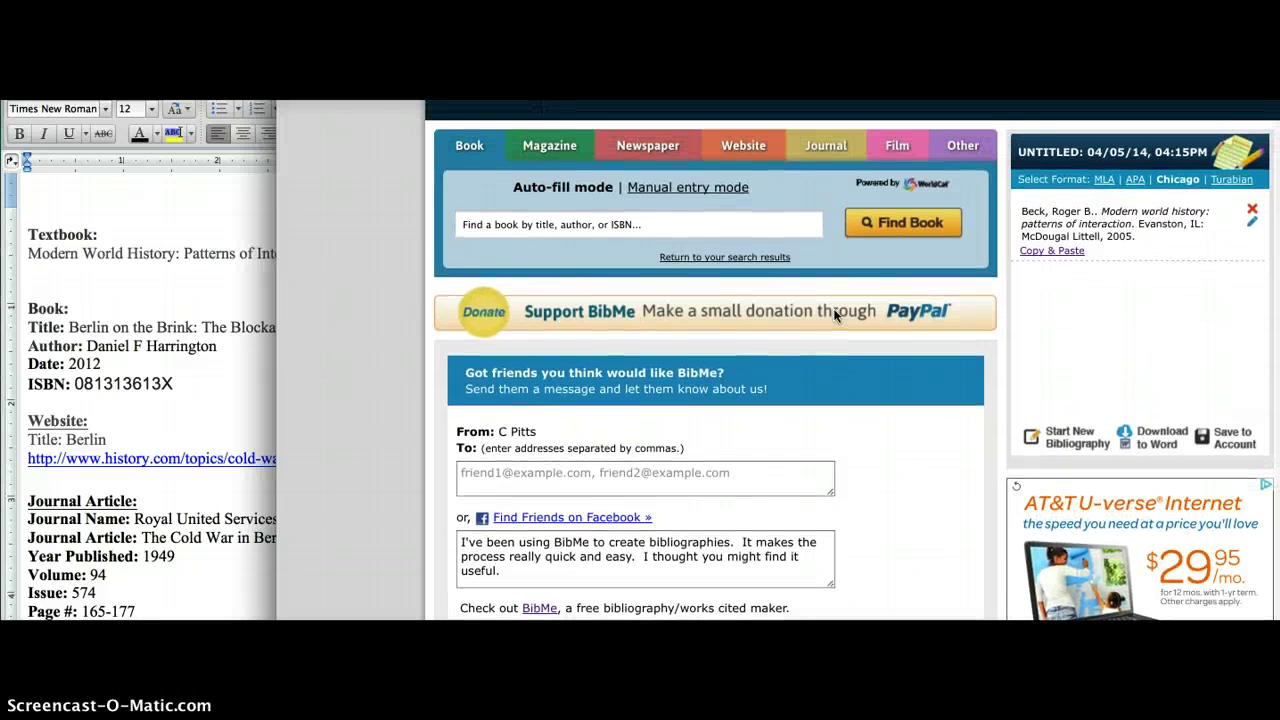
In Word, select and copy the full 'Berlin on the Brink' book title
{"action": "left_click", "coordinate": [175, 393]}
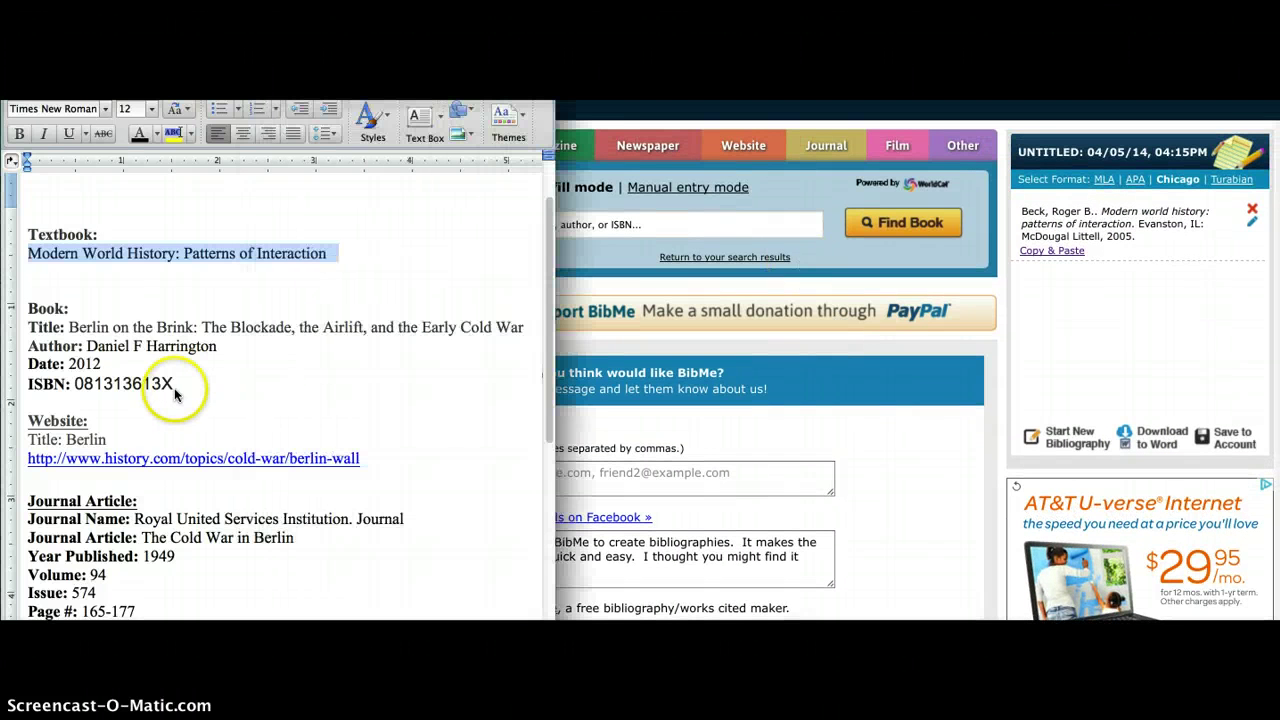
{"action": "left_click", "coordinate": [68, 328]}
{"action": "left_click_drag", "start_coordinate": [117, 328], "coordinate": [518, 329]}
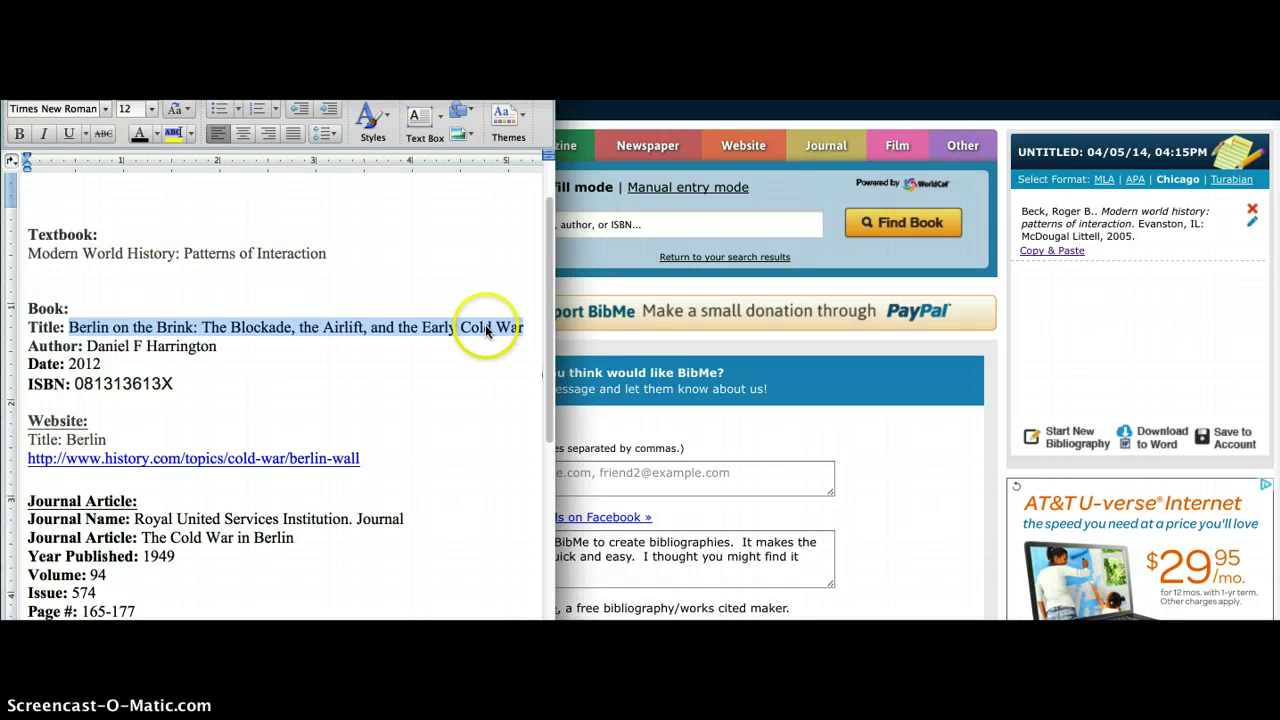
{"action": "right_click", "coordinate": [486, 331]}
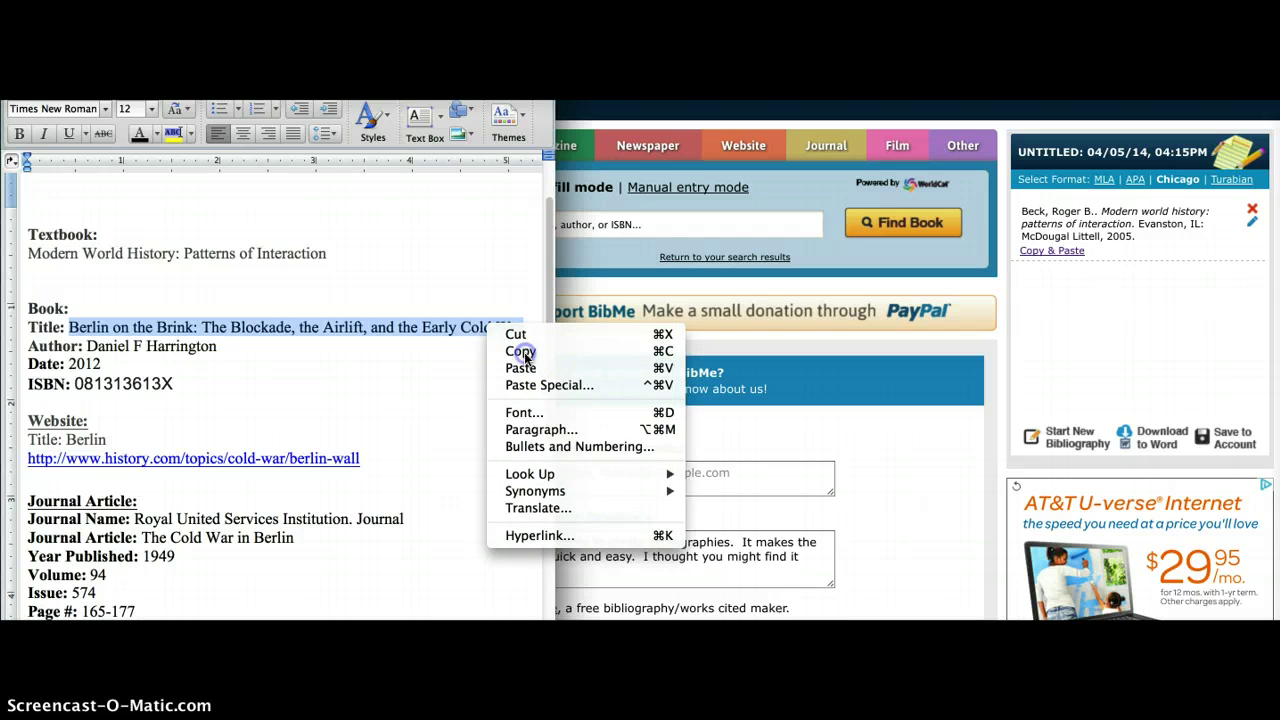
{"action": "left_click", "coordinate": [520, 352]}
Paste the Berlin title into BibMe's book search and run Find Book, then start selecting its ISBN in Word
{"action": "left_click", "coordinate": [686, 222]}
{"action": "left_click", "coordinate": [686, 222]}
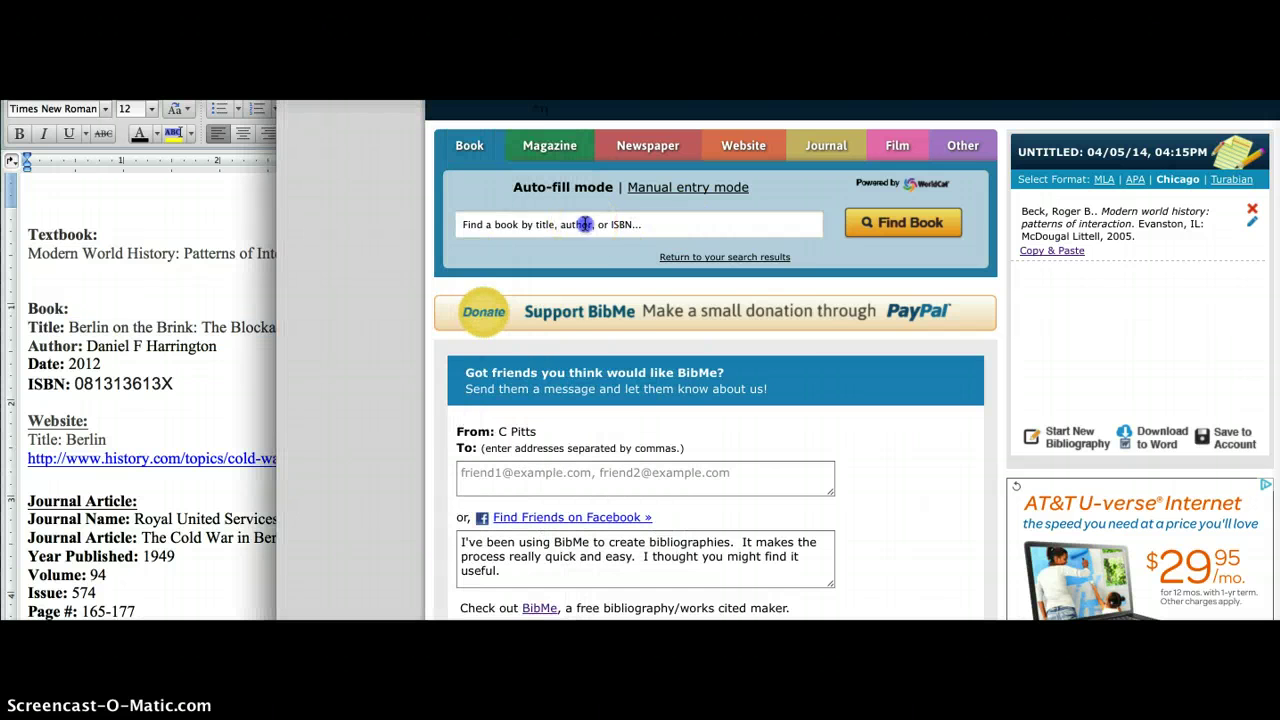
{"action": "left_click", "coordinate": [584, 224]}
{"action": "right_click", "coordinate": [585, 224]}
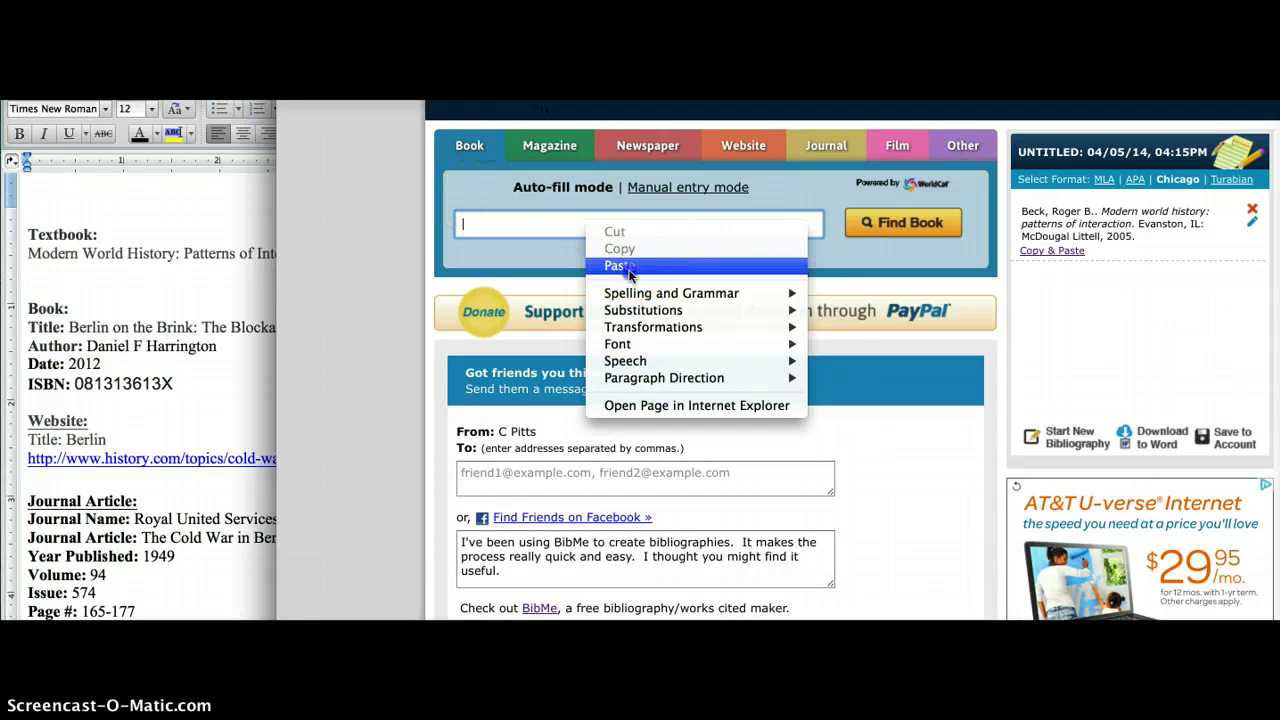
{"action": "left_click", "coordinate": [619, 266]}
{"action": "left_click", "coordinate": [921, 222]}
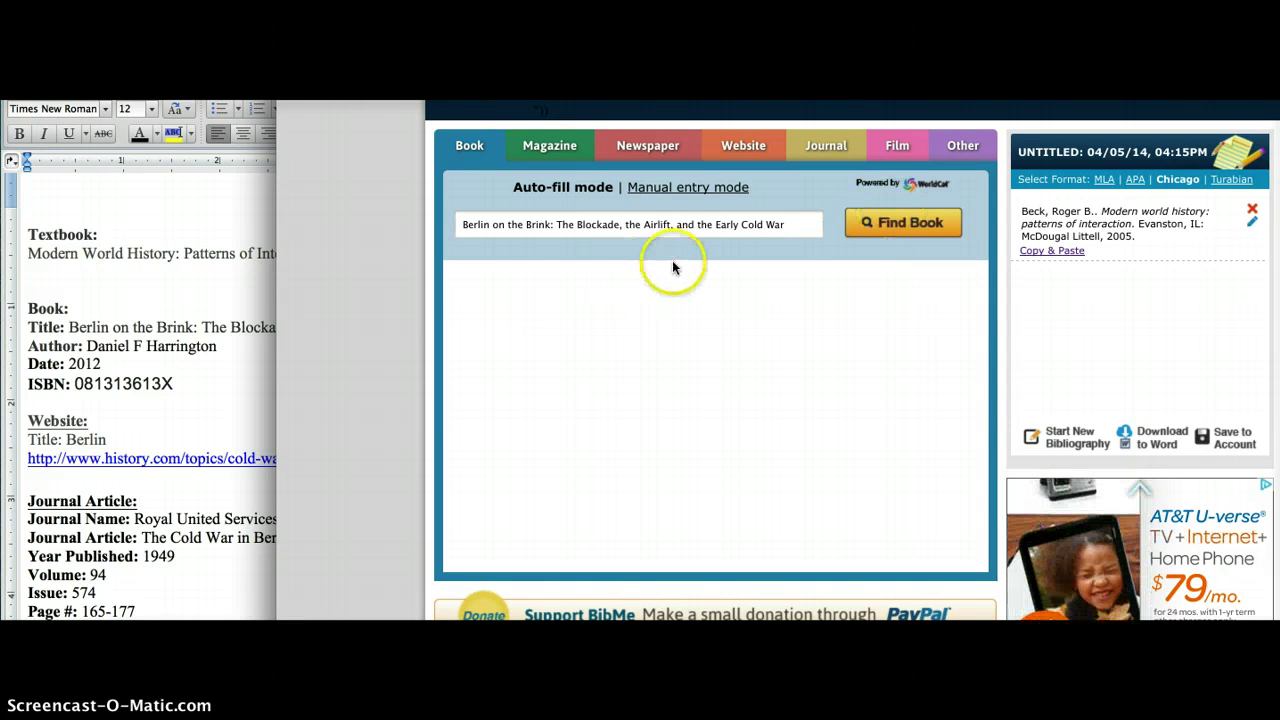
{"action": "left_click", "coordinate": [192, 390]}
{"action": "left_click_drag", "start_coordinate": [188, 381], "coordinate": [126, 383]}
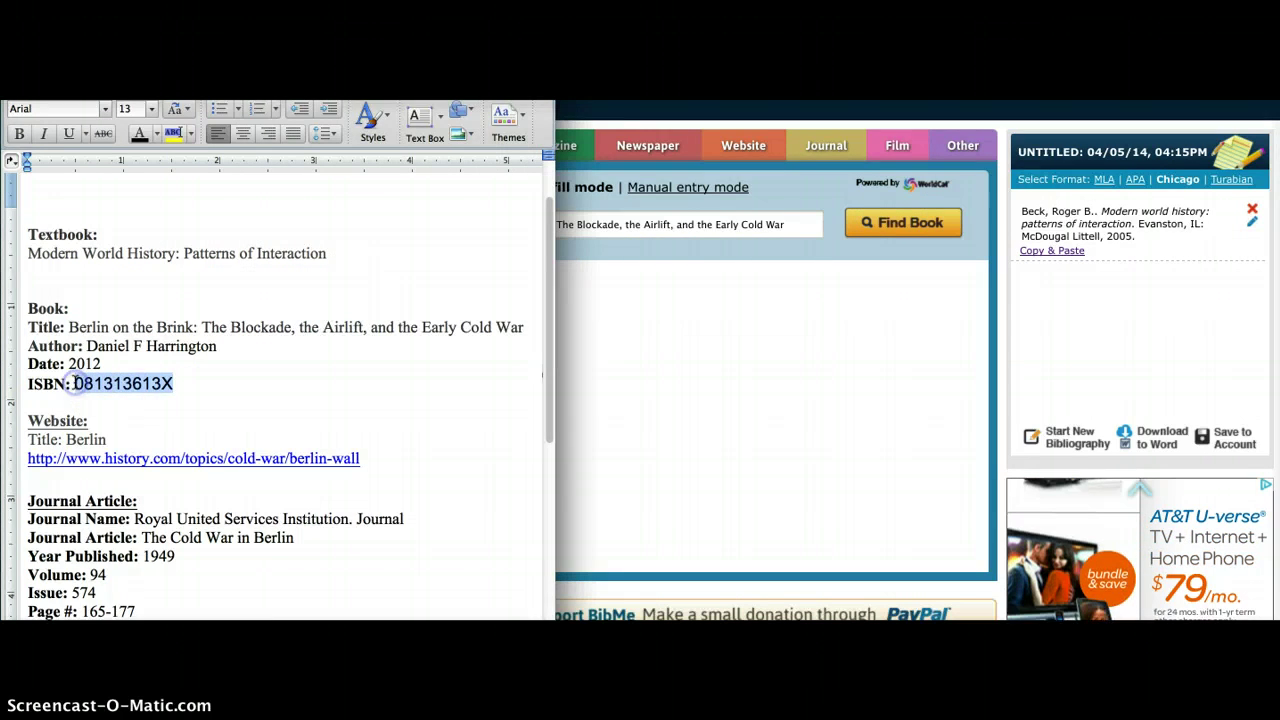
Copy ISBN 081313613X from Word, replace the title in the book search, and search
{"action": "right_click", "coordinate": [79, 385]}
{"action": "left_click", "coordinate": [108, 408]}
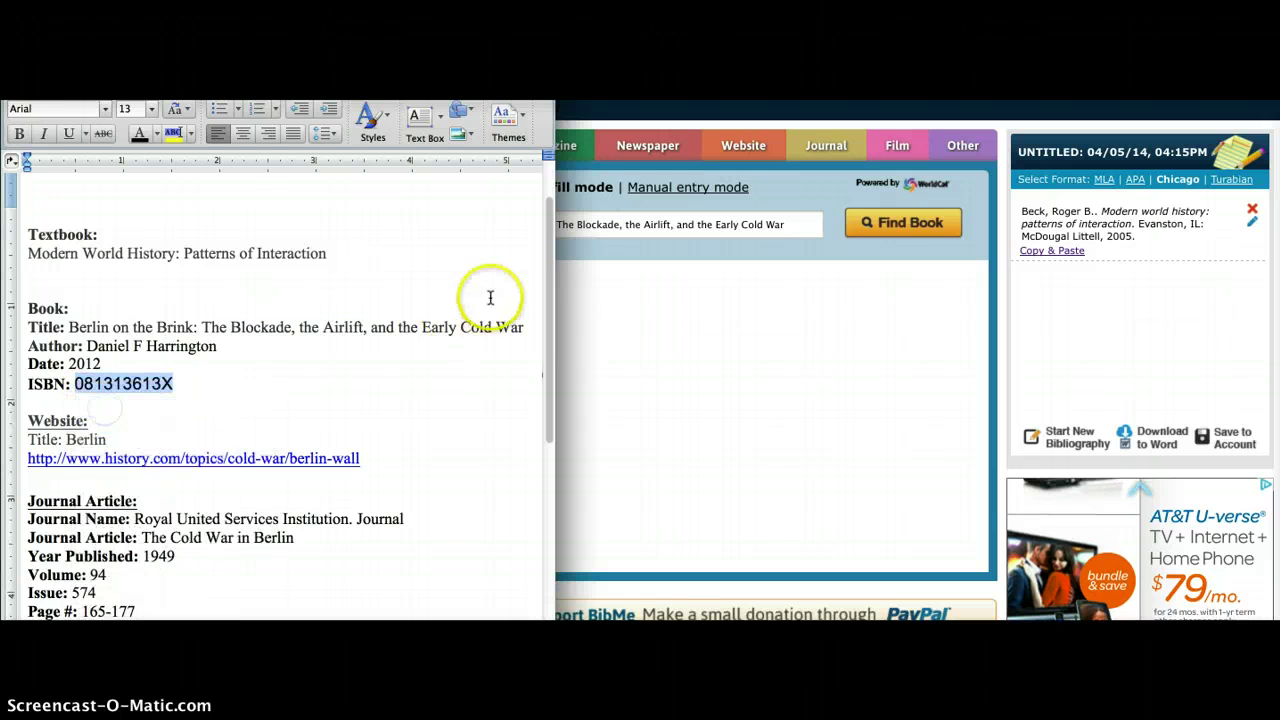
{"action": "left_click", "coordinate": [670, 225]}
{"action": "left_click_drag", "start_coordinate": [781, 226], "coordinate": [473, 226]}
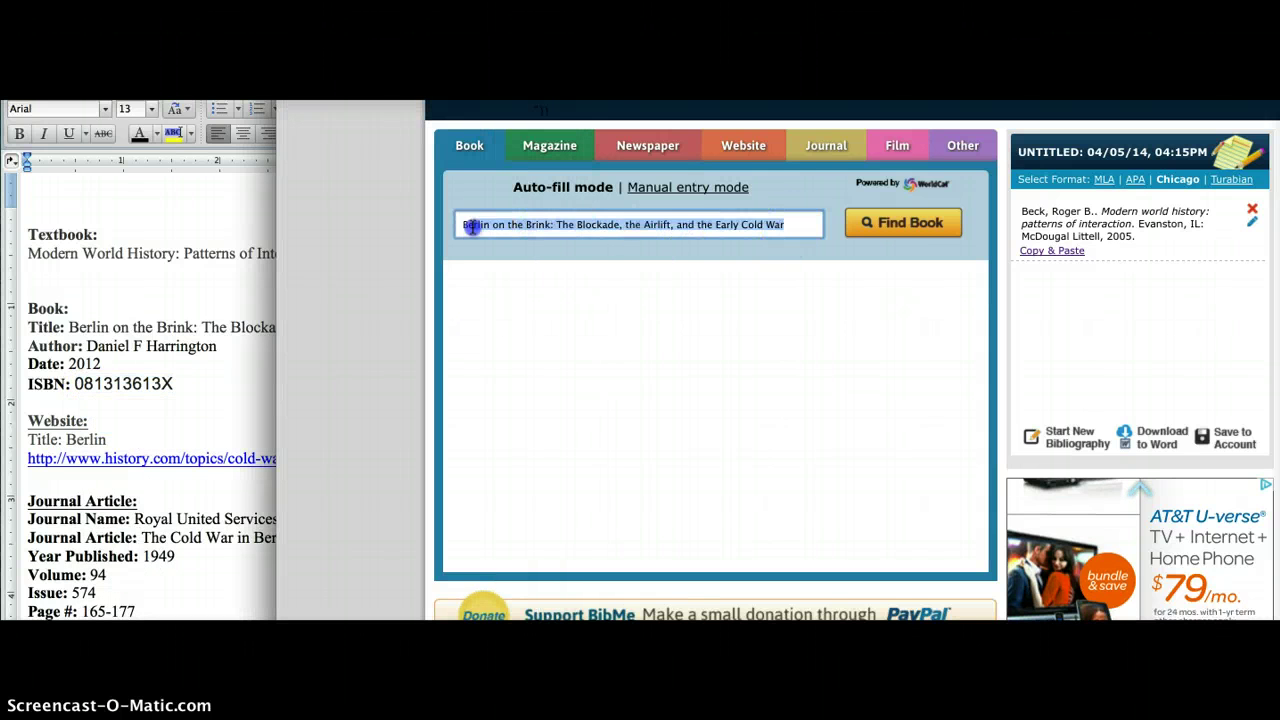
{"action": "right_click", "coordinate": [460, 227]}
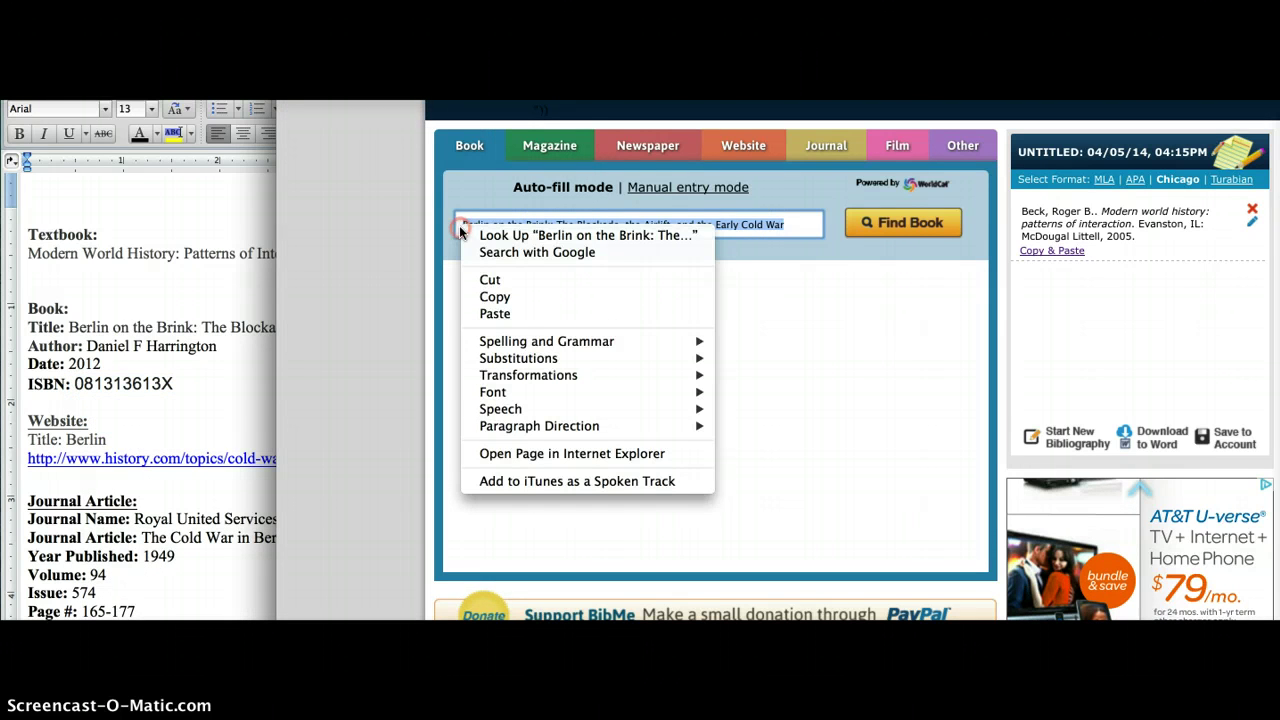
{"action": "left_click", "coordinate": [511, 313]}
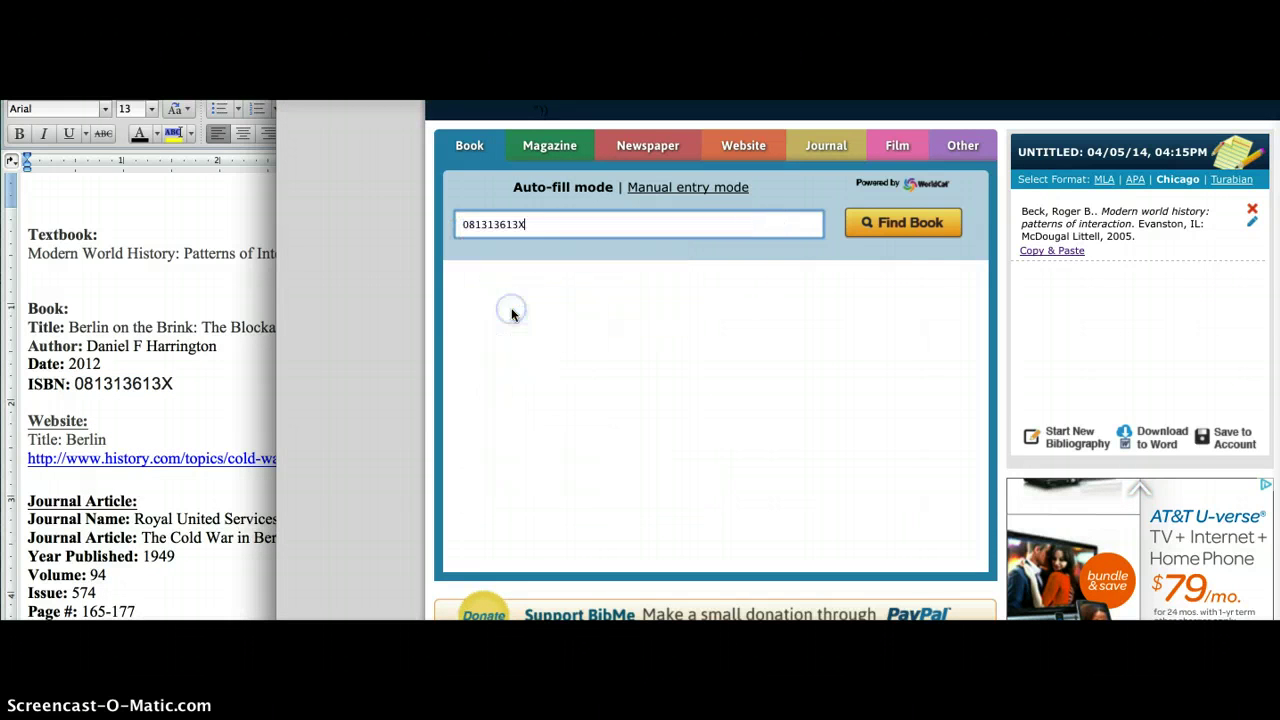
{"action": "left_click", "coordinate": [928, 225]}
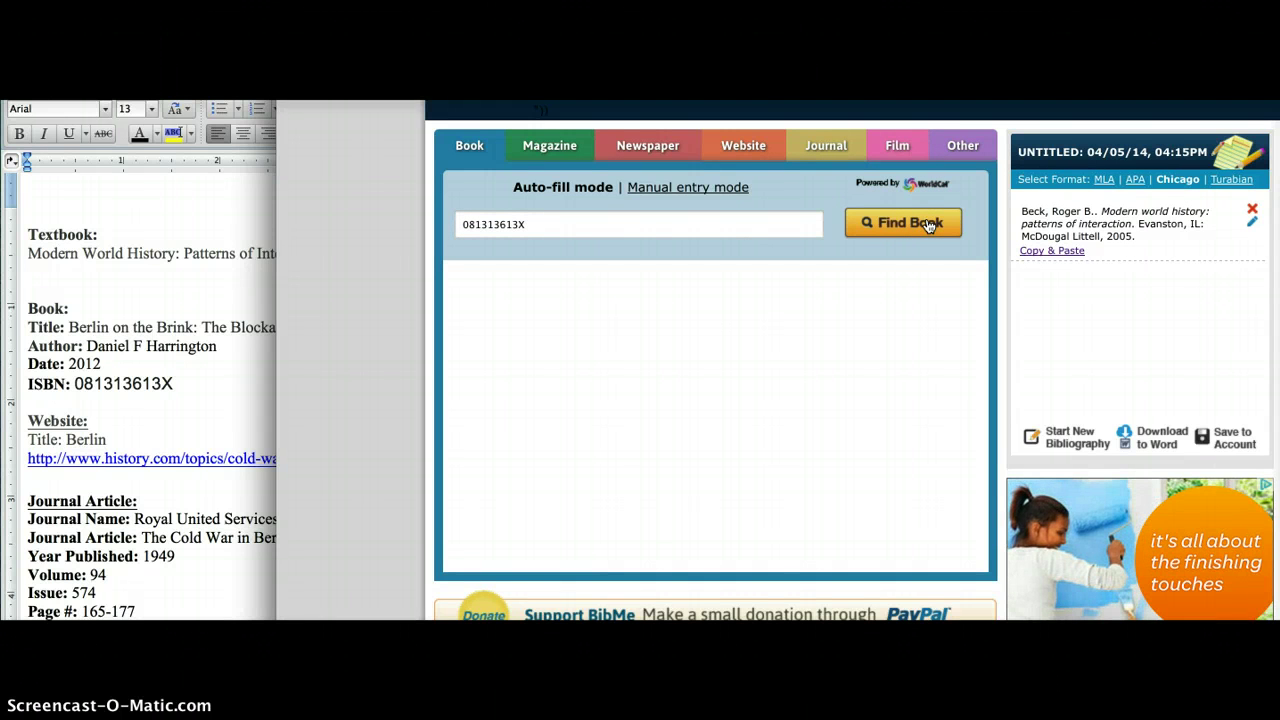
{"action": "left_click", "coordinate": [928, 225]}
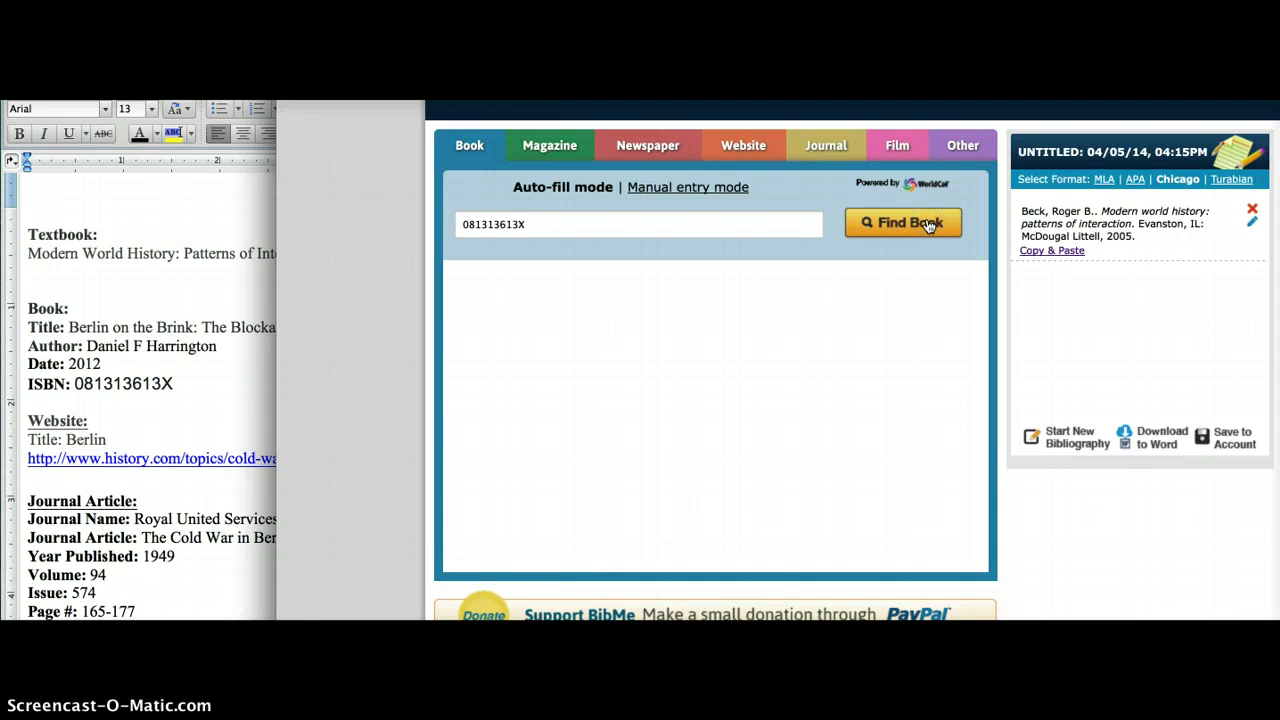
Rerun the ISBN book search and add the first result, Harrington's 2012 University Press of Kentucky book
{"action": "left_click", "coordinate": [535, 145]}
{"action": "left_click", "coordinate": [470, 148]}
{"action": "left_click", "coordinate": [866, 229]}
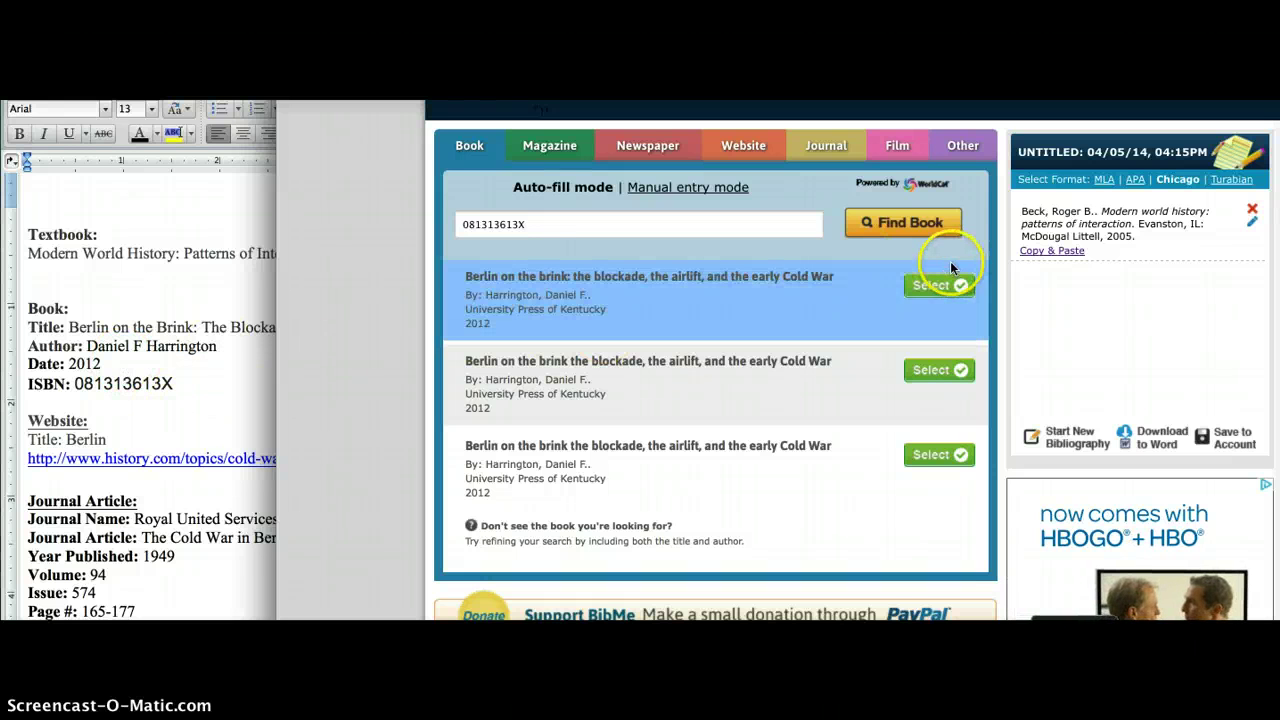
{"action": "left_click", "coordinate": [940, 288]}
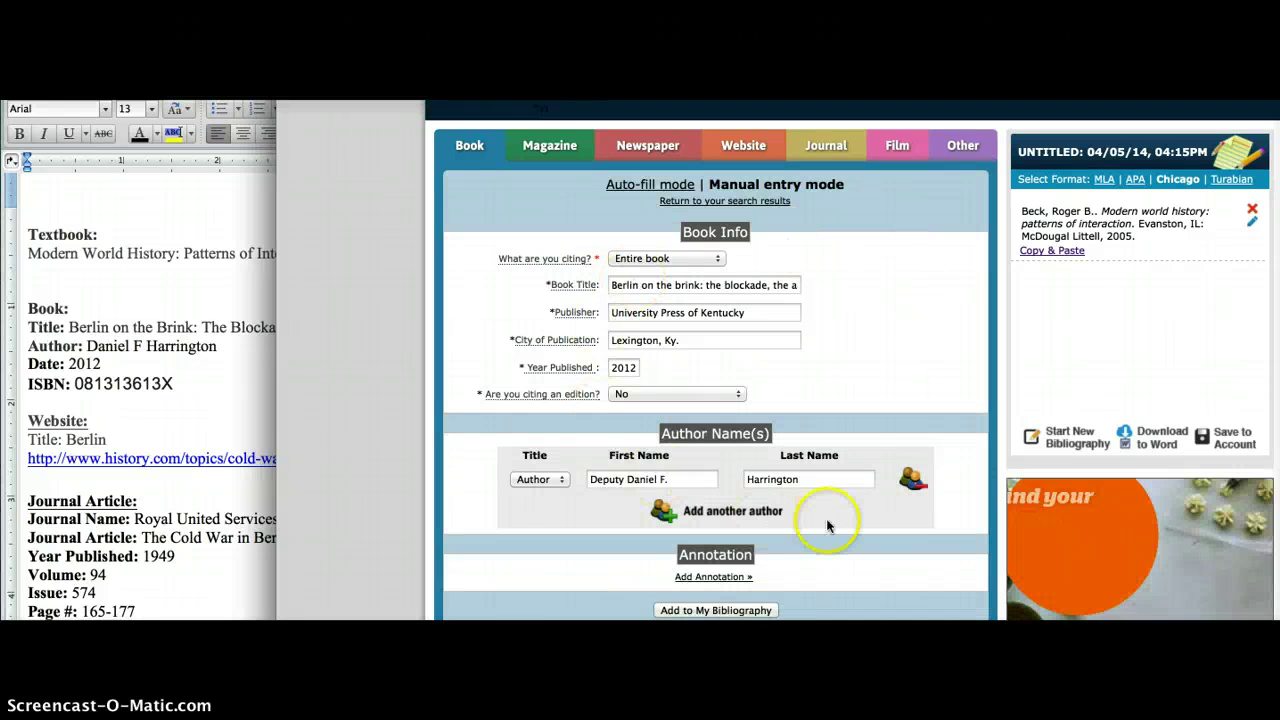
{"action": "left_click", "coordinate": [730, 610]}
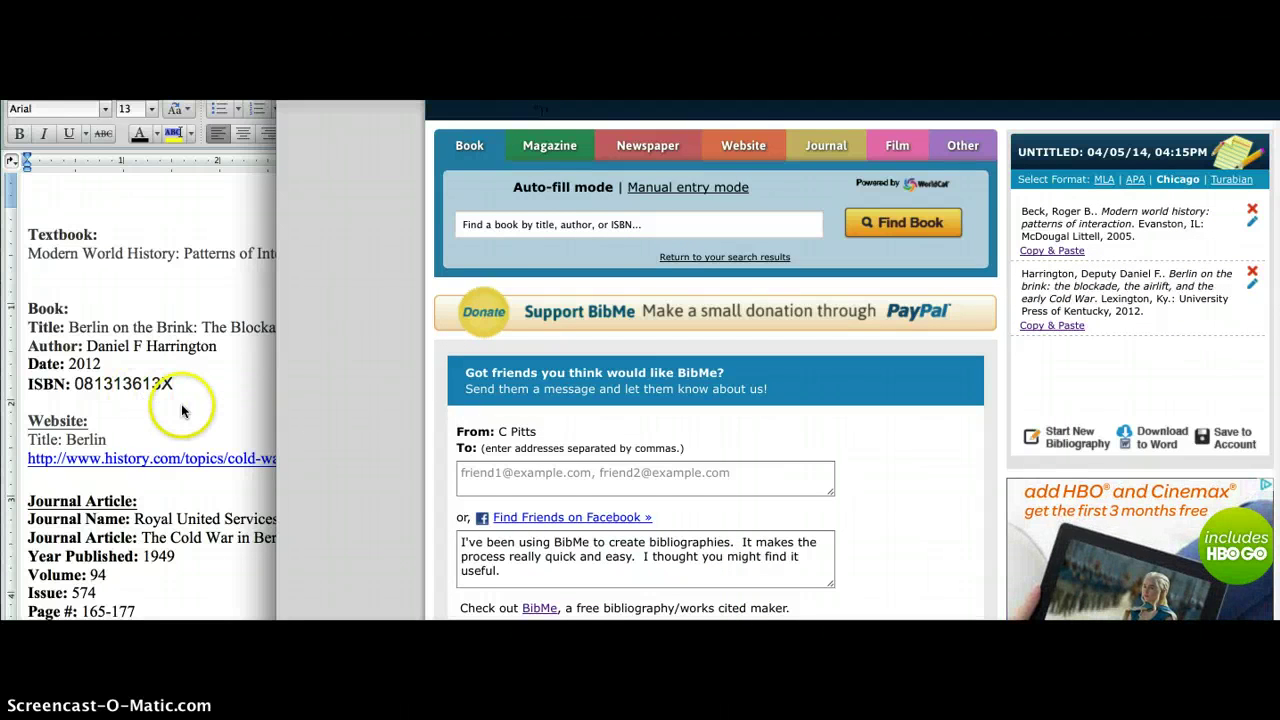
Switch to the Website source type and copy the history.com Berlin Wall URL from Word
{"action": "left_click", "coordinate": [740, 142]}
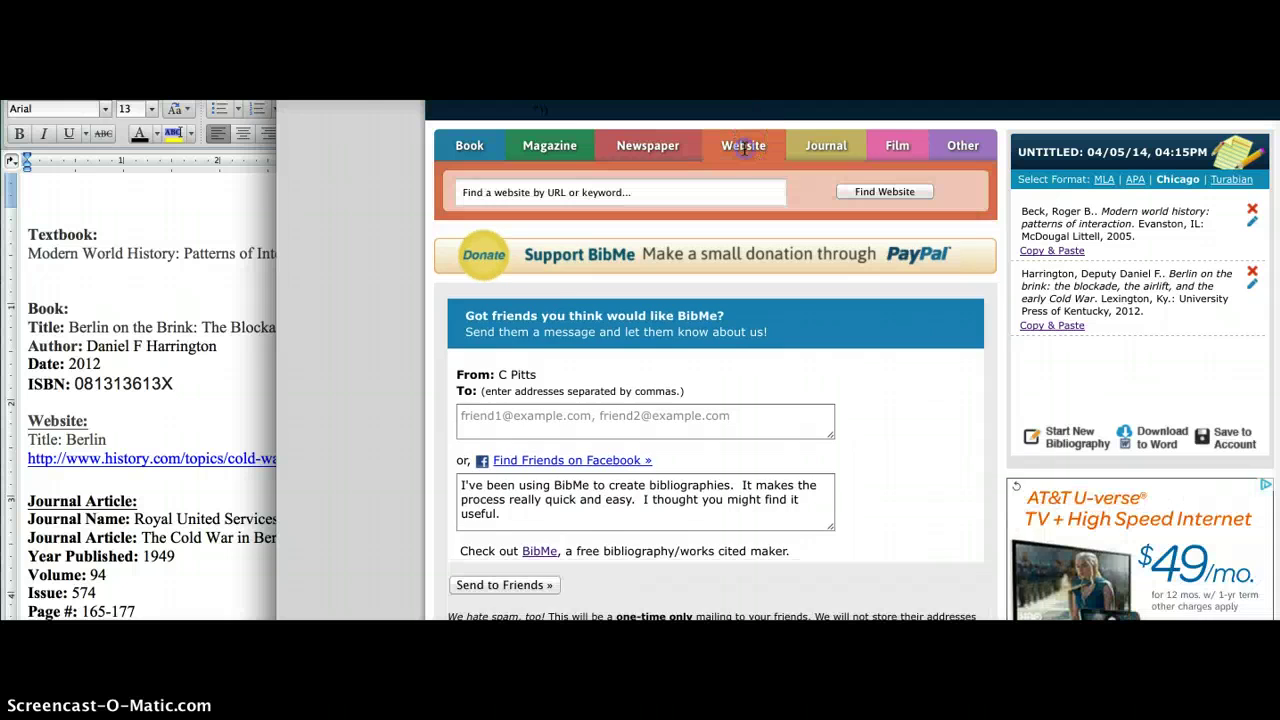
{"action": "left_click", "coordinate": [209, 444]}
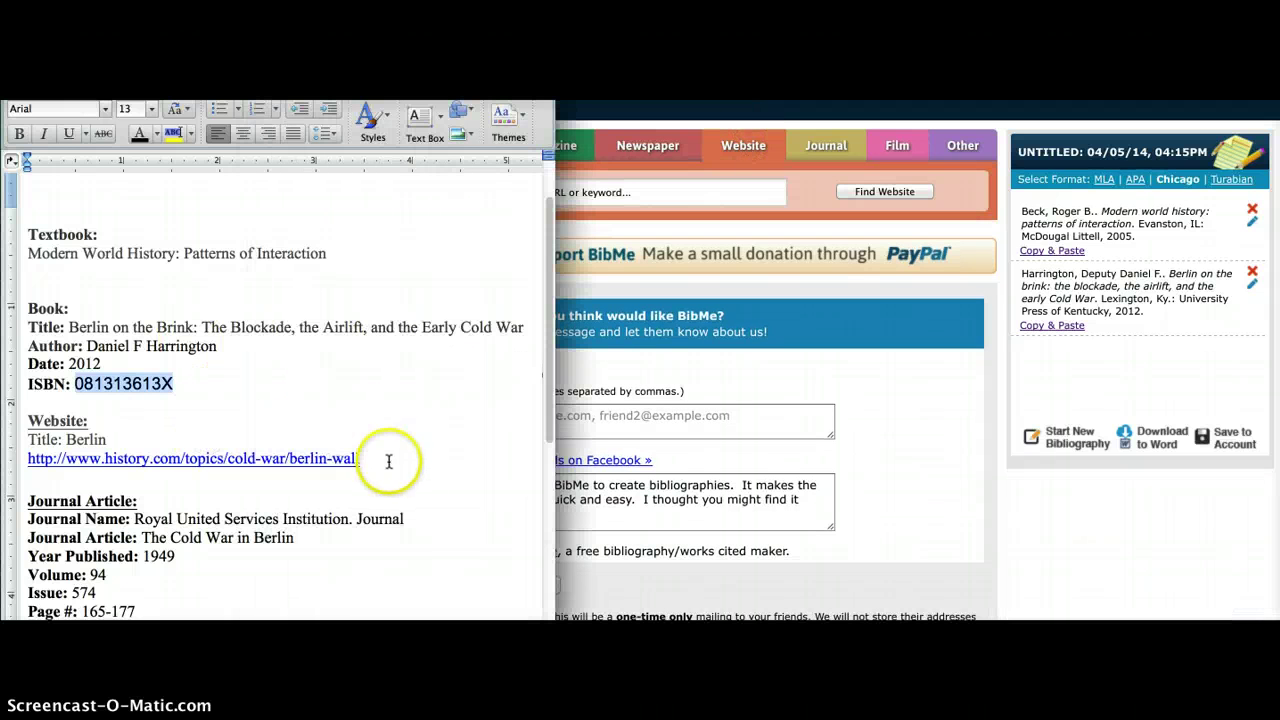
{"action": "left_click_drag", "start_coordinate": [375, 458], "coordinate": [33, 463]}
{"action": "right_click", "coordinate": [40, 460]}
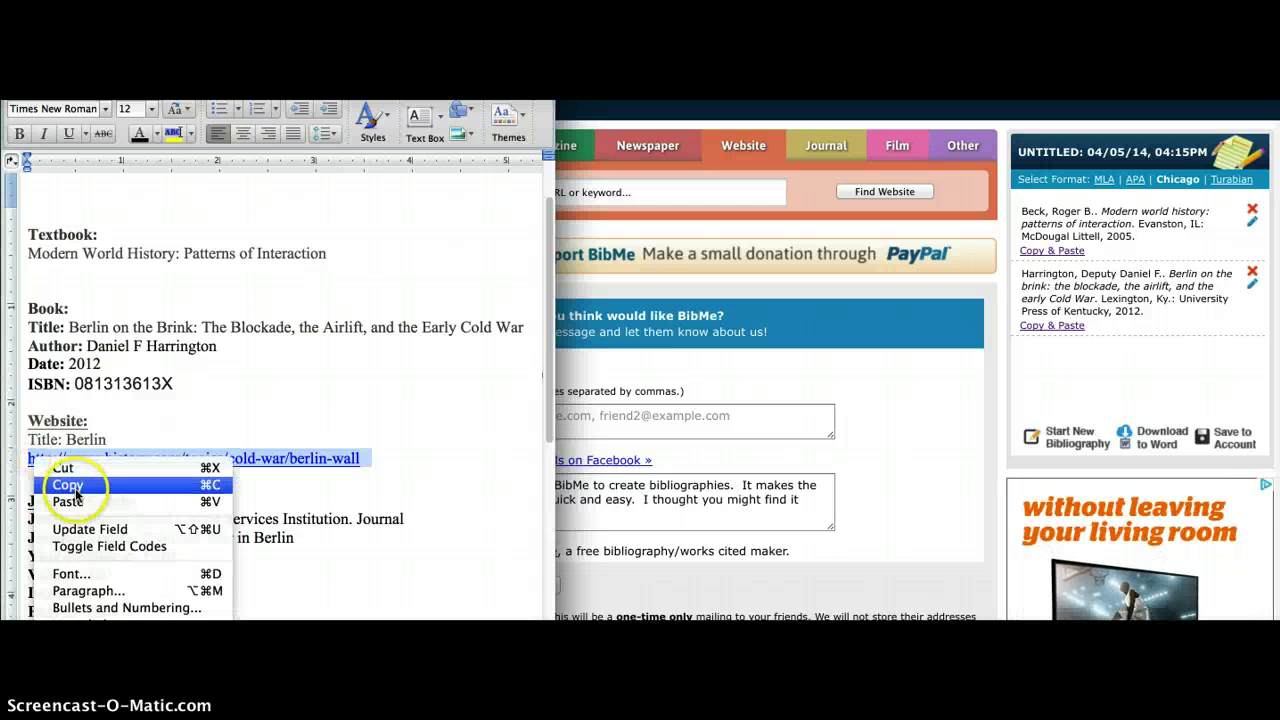
{"action": "left_click", "coordinate": [63, 481]}
Look up the pasted URL and review the found History.com, A&E Television Networks details
{"action": "left_click", "coordinate": [750, 371]}
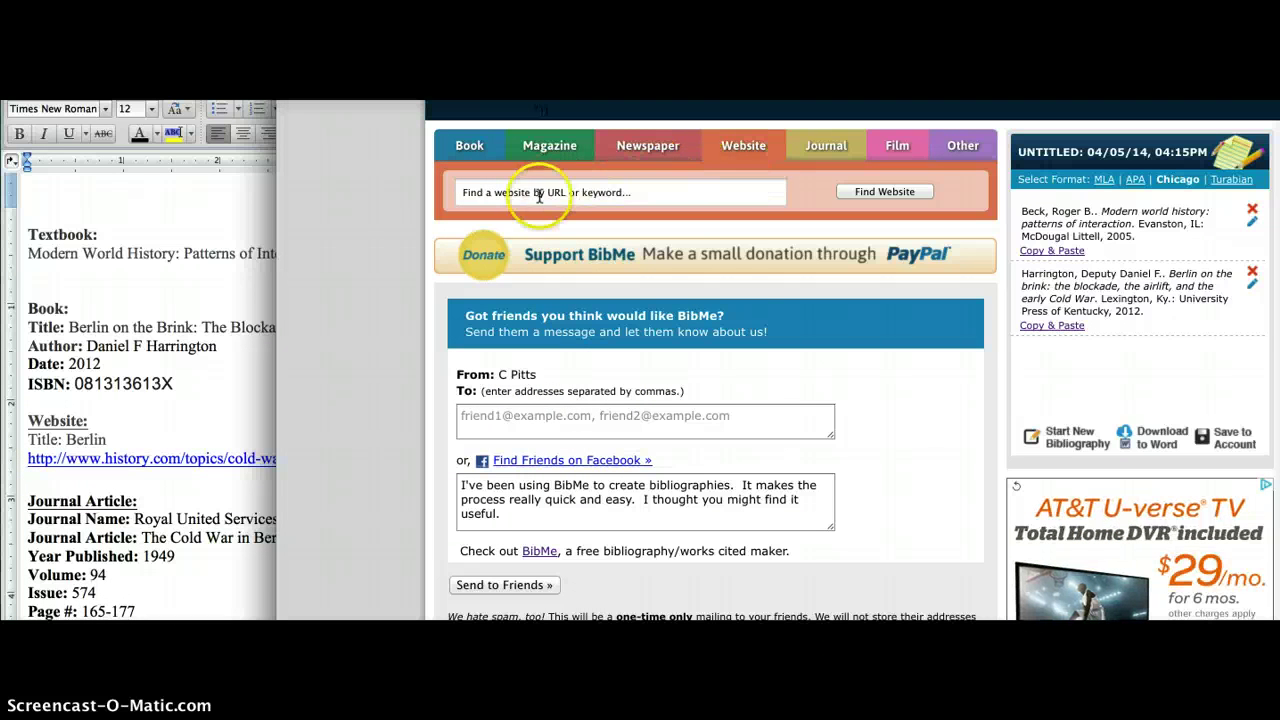
{"action": "left_click", "coordinate": [486, 192]}
{"action": "right_click", "coordinate": [538, 201]}
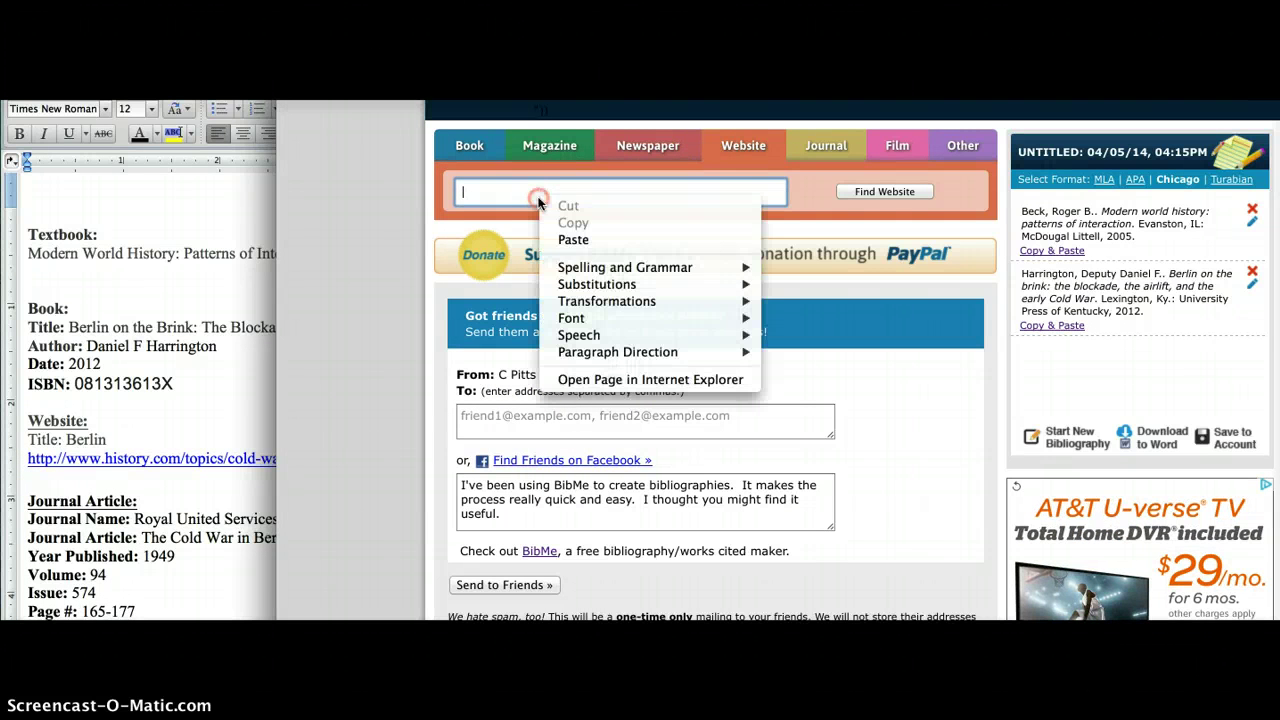
{"action": "left_click", "coordinate": [572, 239]}
{"action": "left_click", "coordinate": [911, 193]}
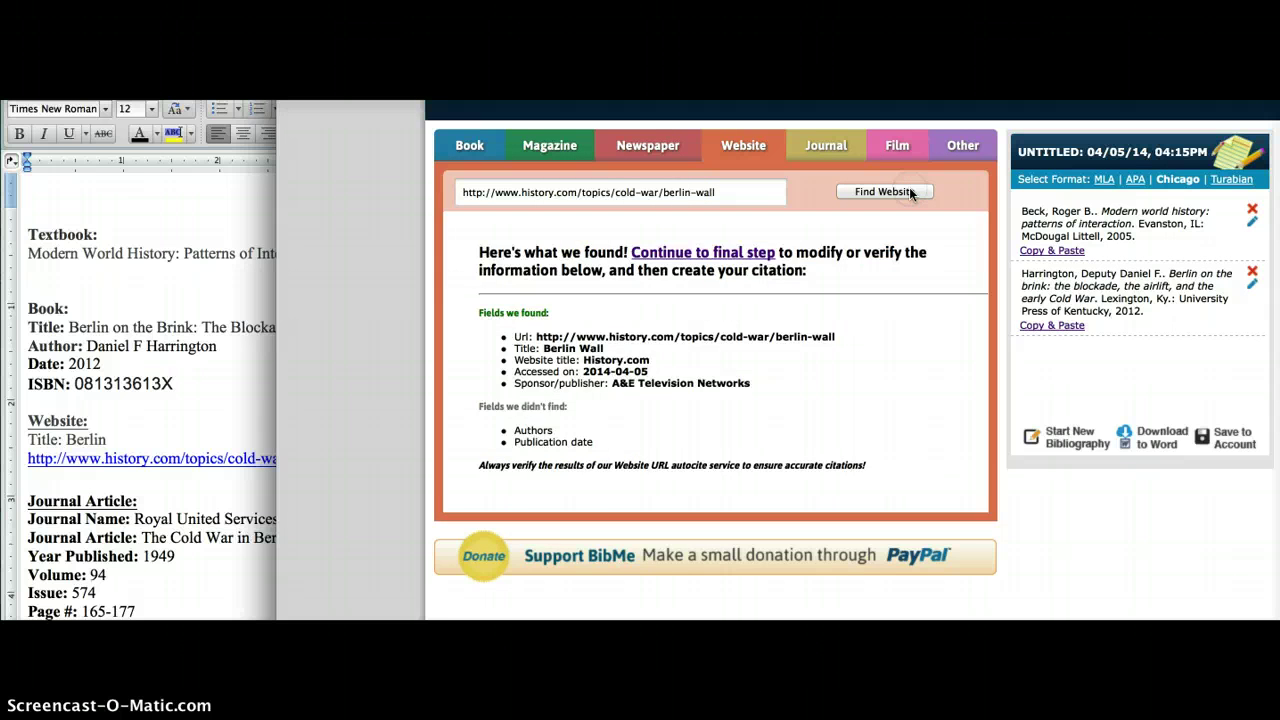
{"action": "left_click", "coordinate": [893, 472]}
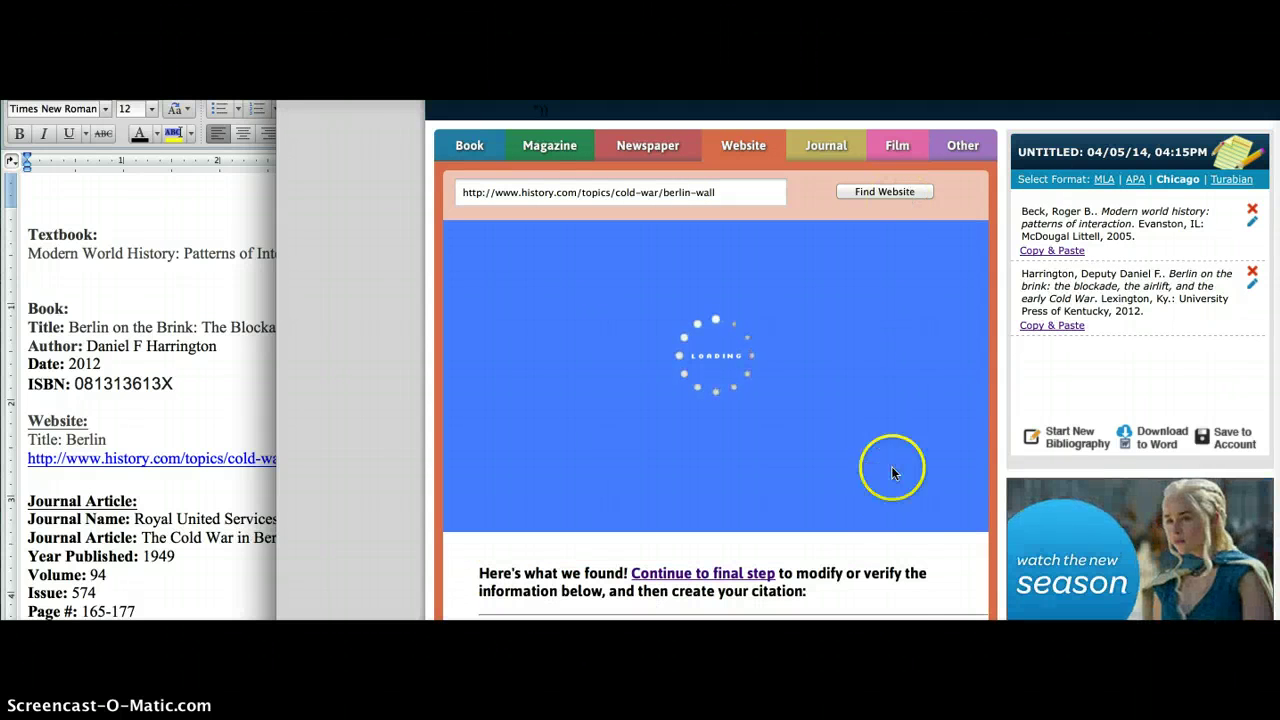
{"action": "scroll", "coordinate": [905, 555], "scroll_direction": "down", "scroll_amount": 3}
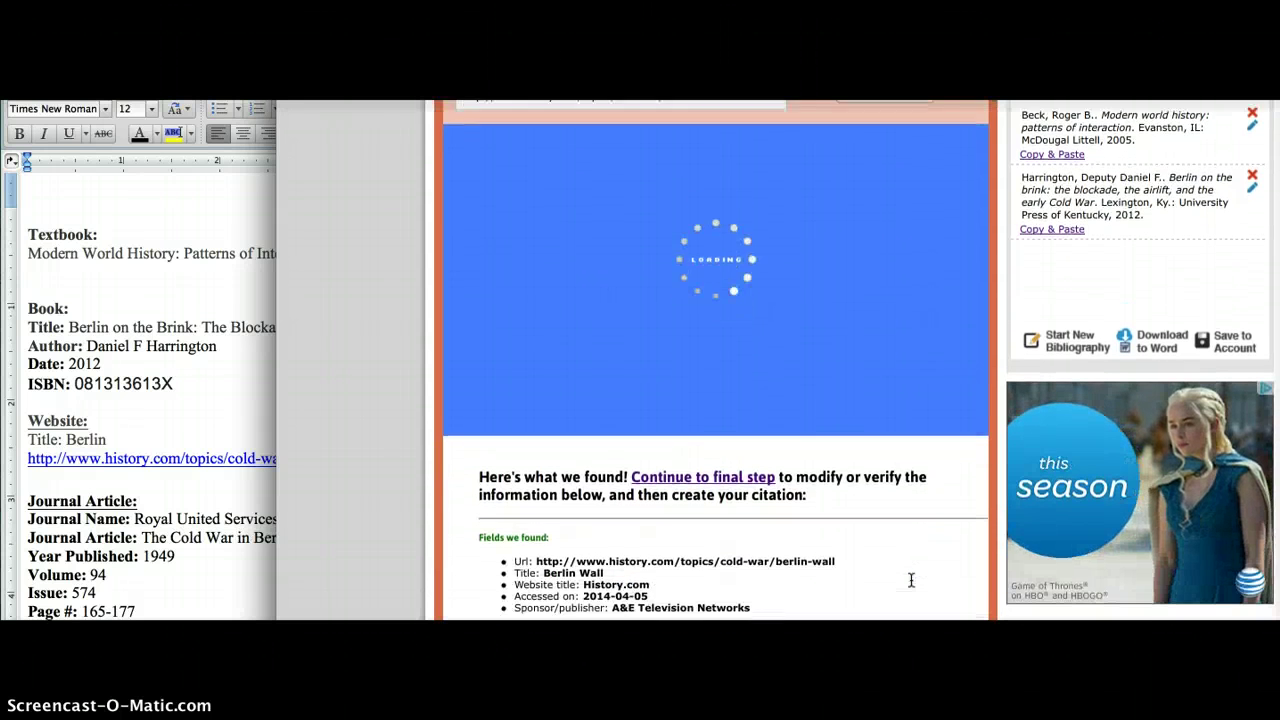
{"action": "scroll", "coordinate": [911, 580], "scroll_direction": "up", "scroll_amount": 4}
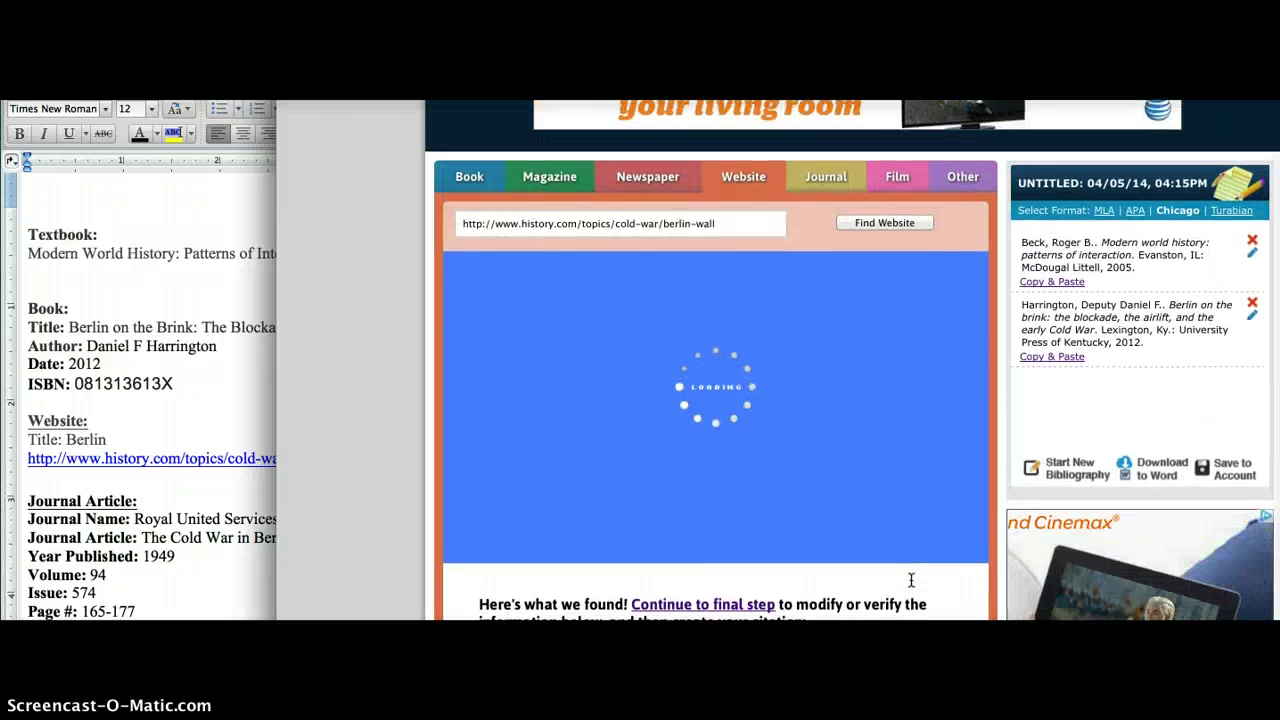
{"action": "scroll", "coordinate": [911, 580], "scroll_direction": "down", "scroll_amount": 4}
{"action": "scroll", "coordinate": [911, 580], "scroll_direction": "down", "scroll_amount": 3}
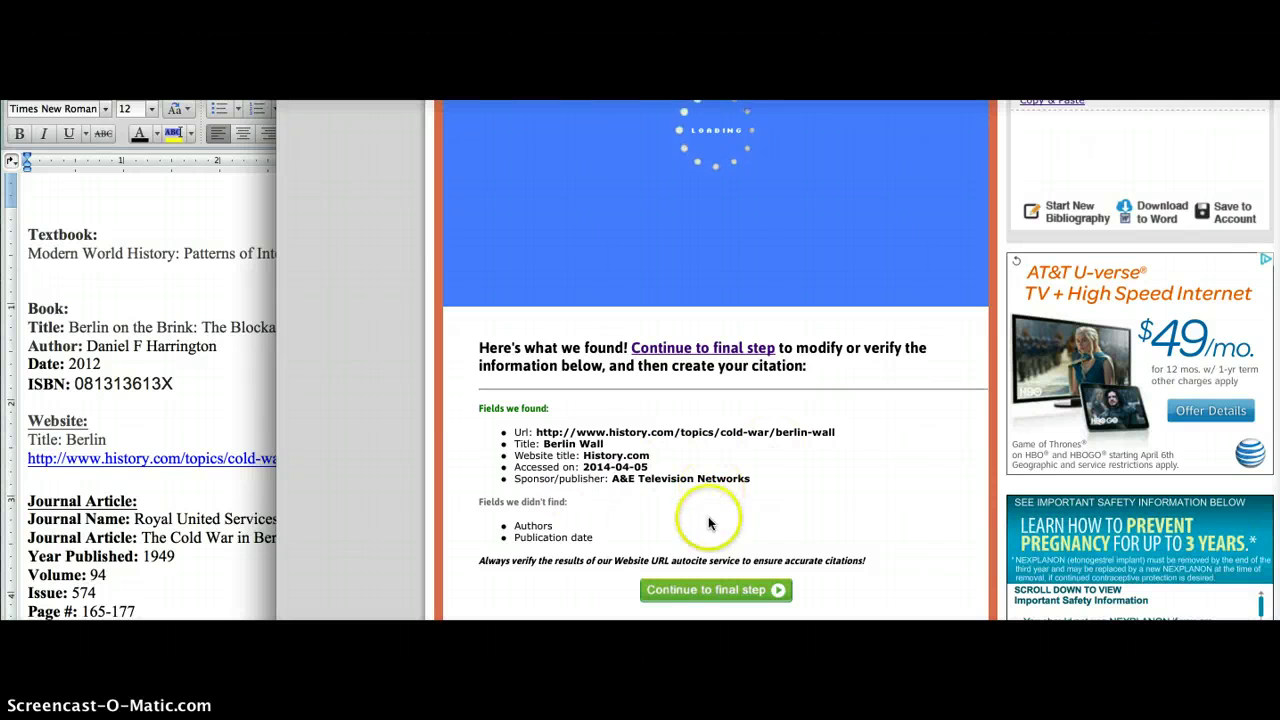
Continue to the Website Info form and add the History.com 'Berlin Wall' citation
{"action": "left_click", "coordinate": [714, 592]}
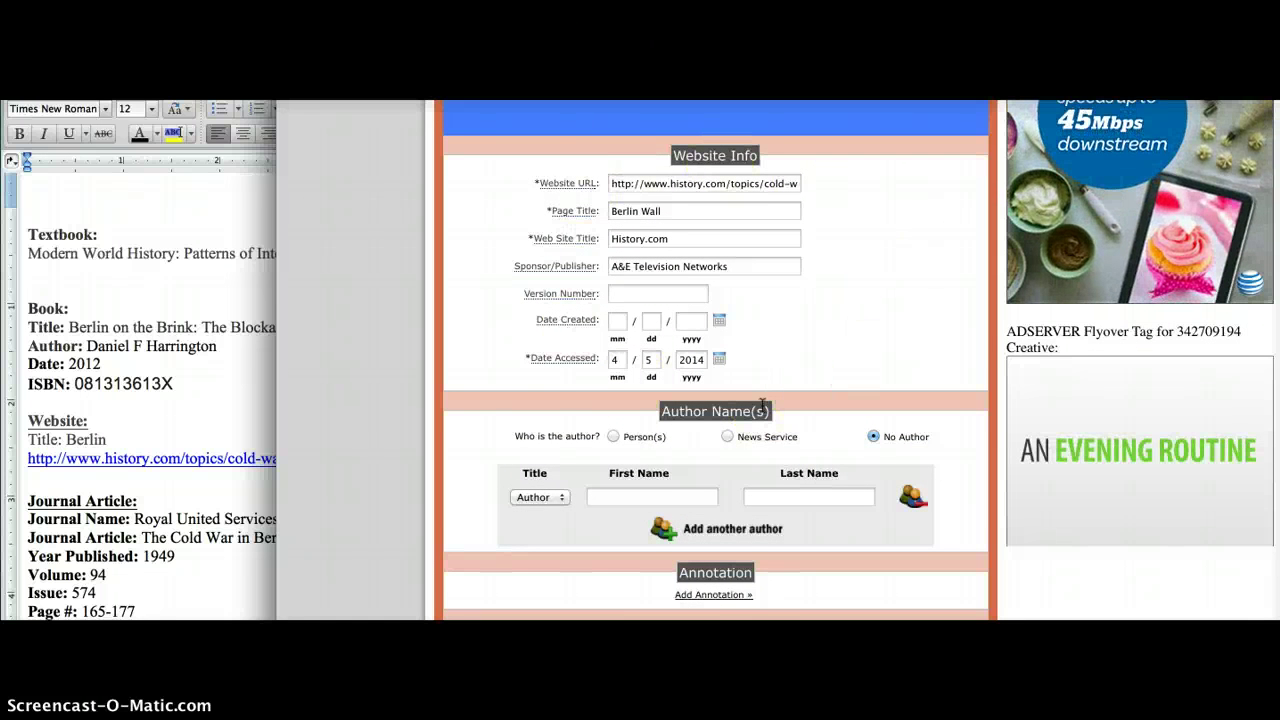
{"action": "scroll", "coordinate": [762, 403], "scroll_direction": "down", "scroll_amount": 1}
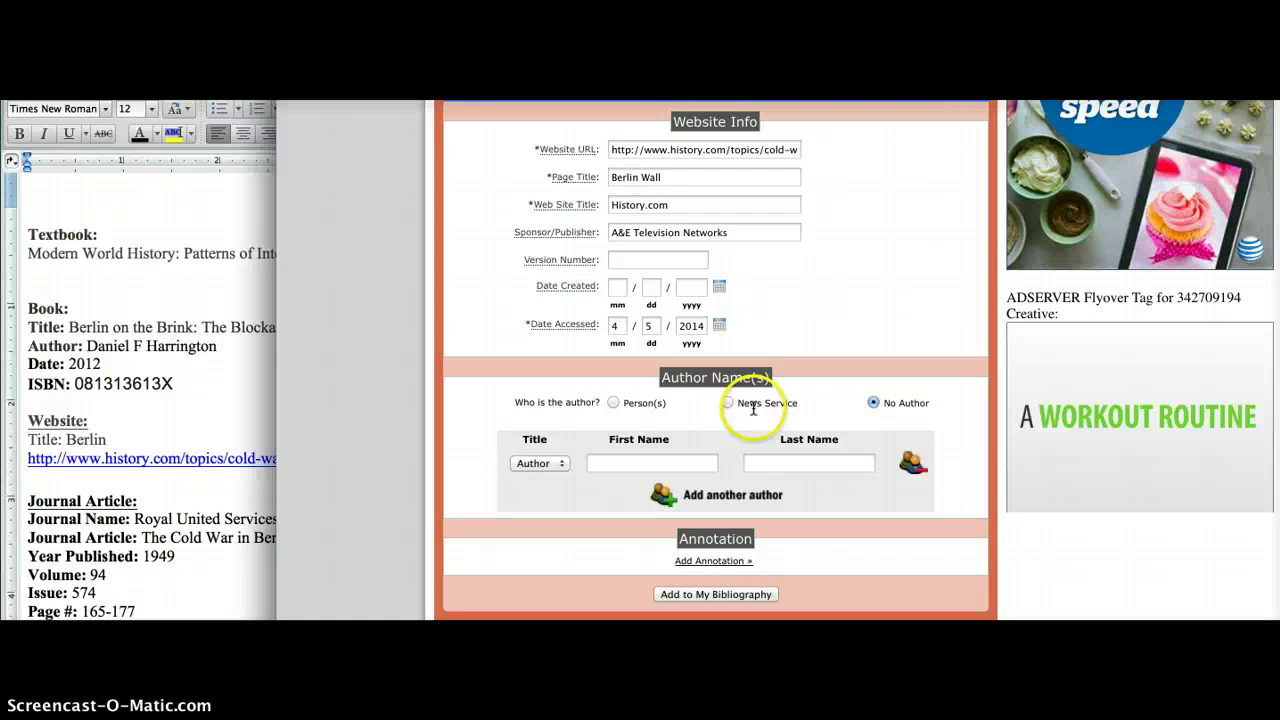
{"action": "left_click", "coordinate": [728, 590]}
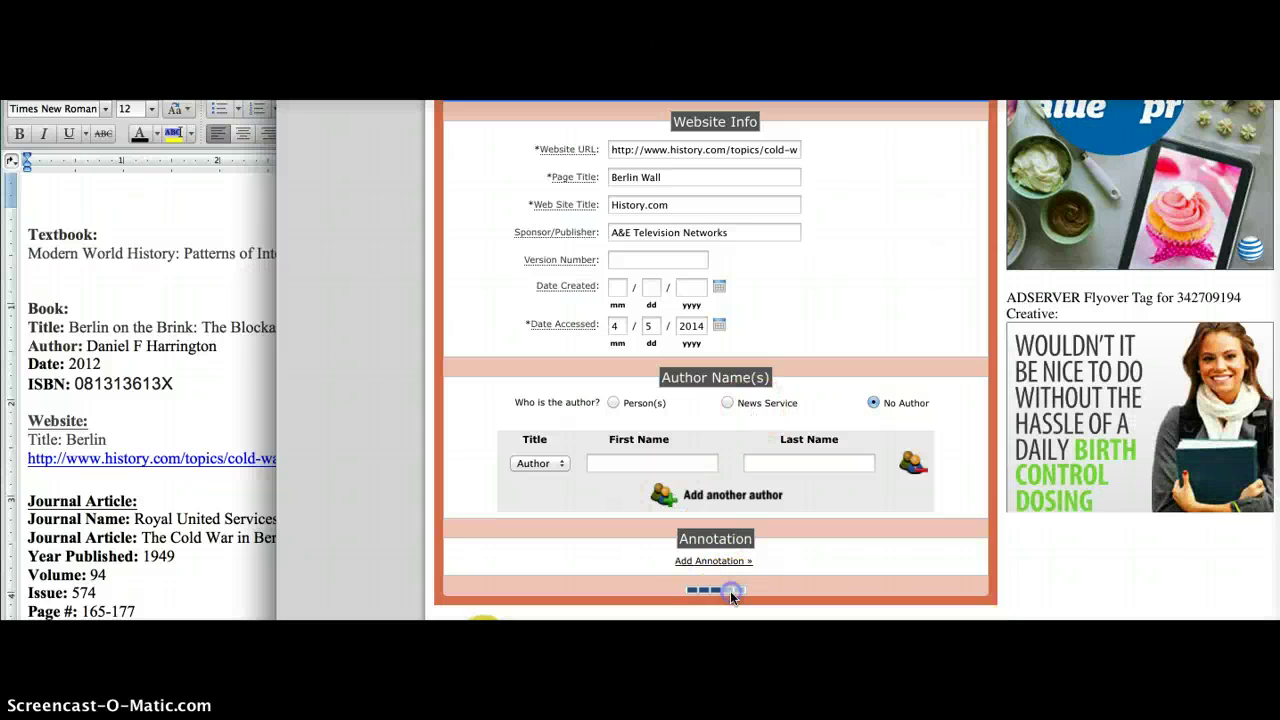
{"action": "left_click", "coordinate": [866, 418]}
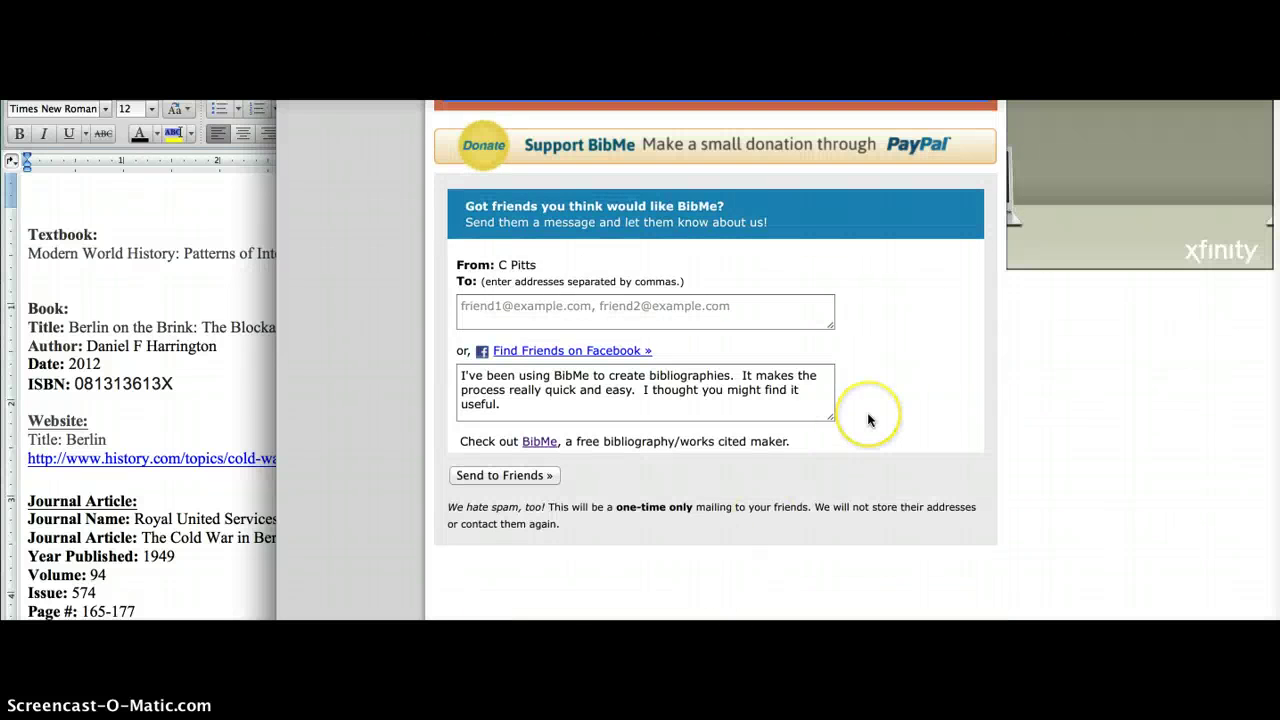
{"action": "scroll", "coordinate": [867, 412], "scroll_direction": "up", "scroll_amount": 5}
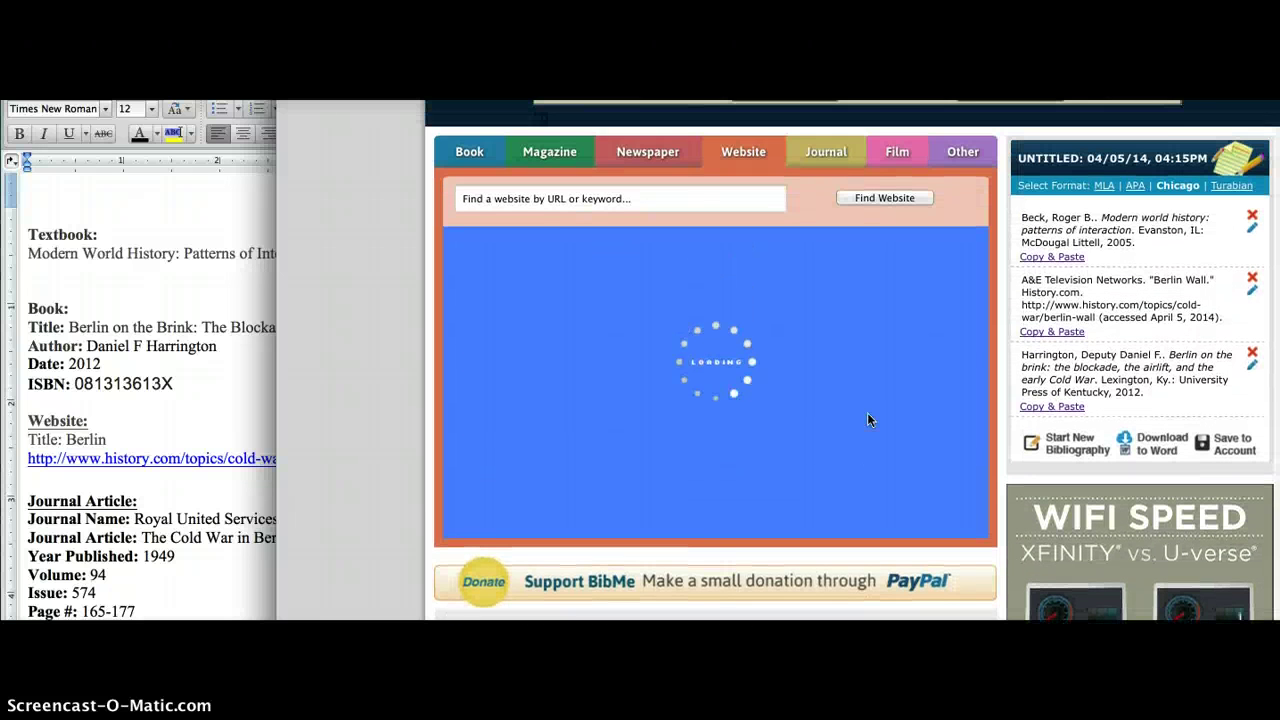
Switch to the Journal source type and copy the title 'The Cold War in Berlin' from Word
{"action": "left_click", "coordinate": [977, 323]}
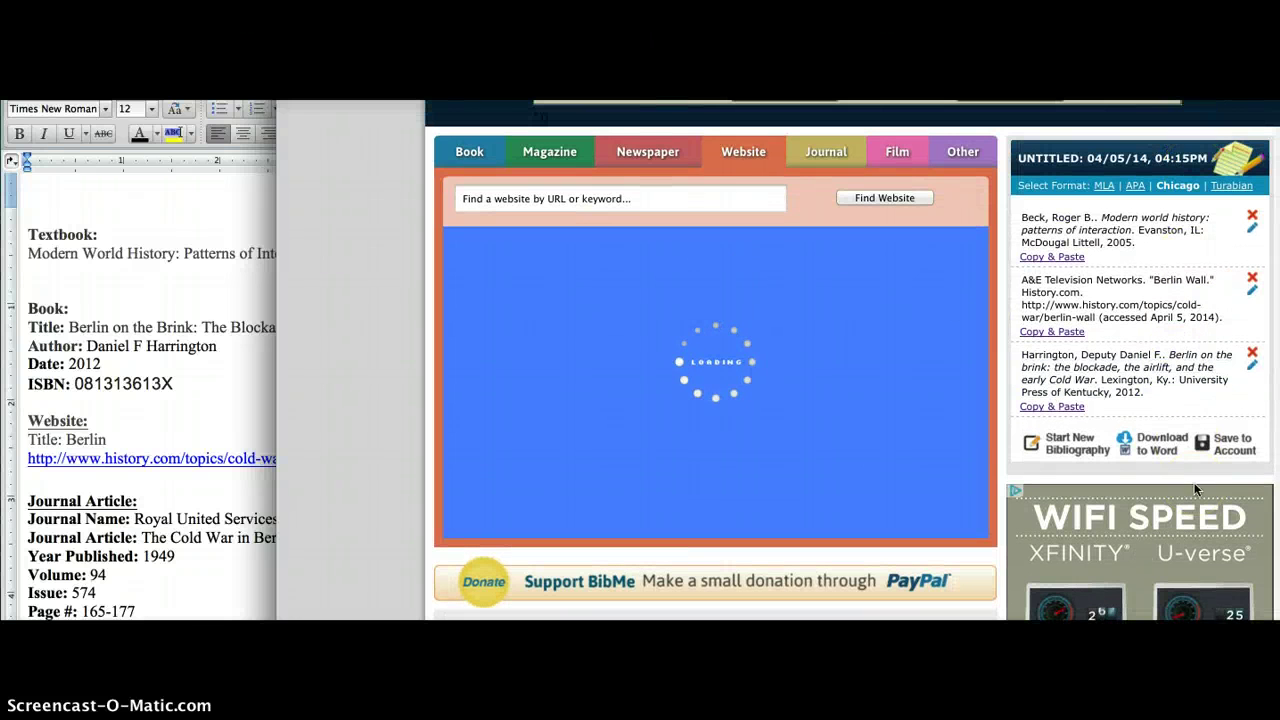
{"action": "left_click", "coordinate": [371, 531]}
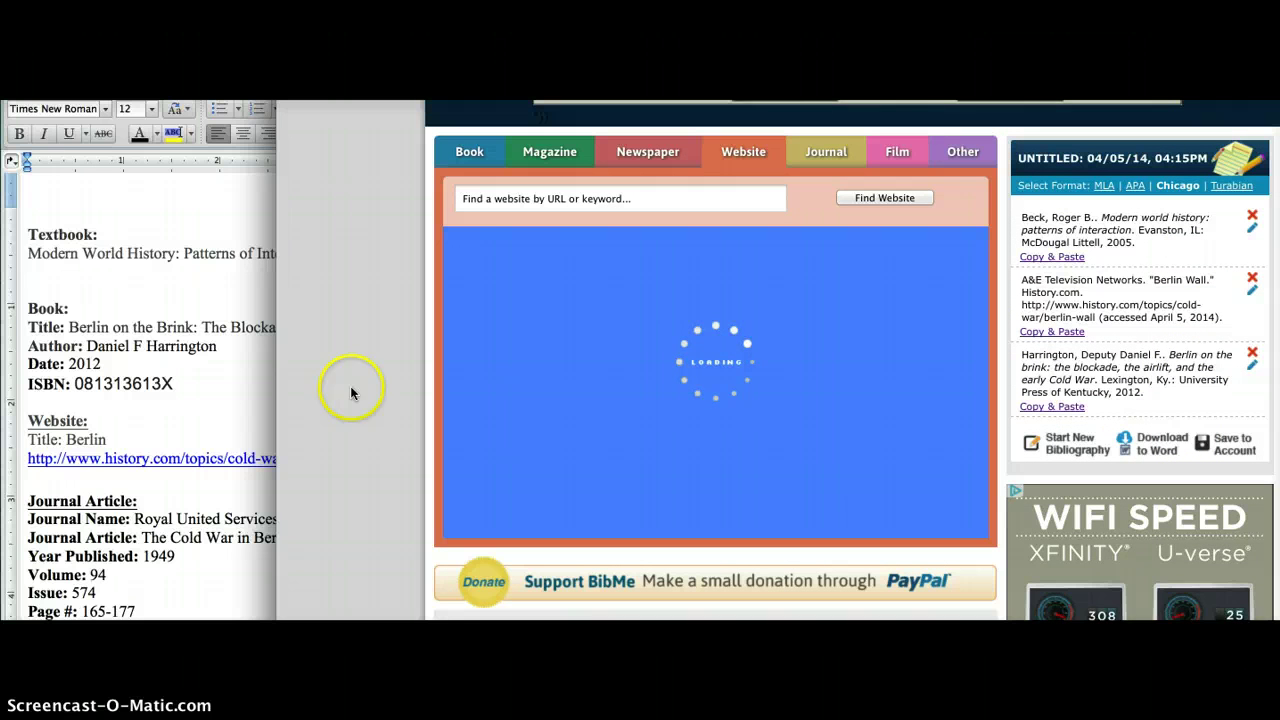
{"action": "left_click", "coordinate": [742, 175]}
{"action": "left_click", "coordinate": [830, 163]}
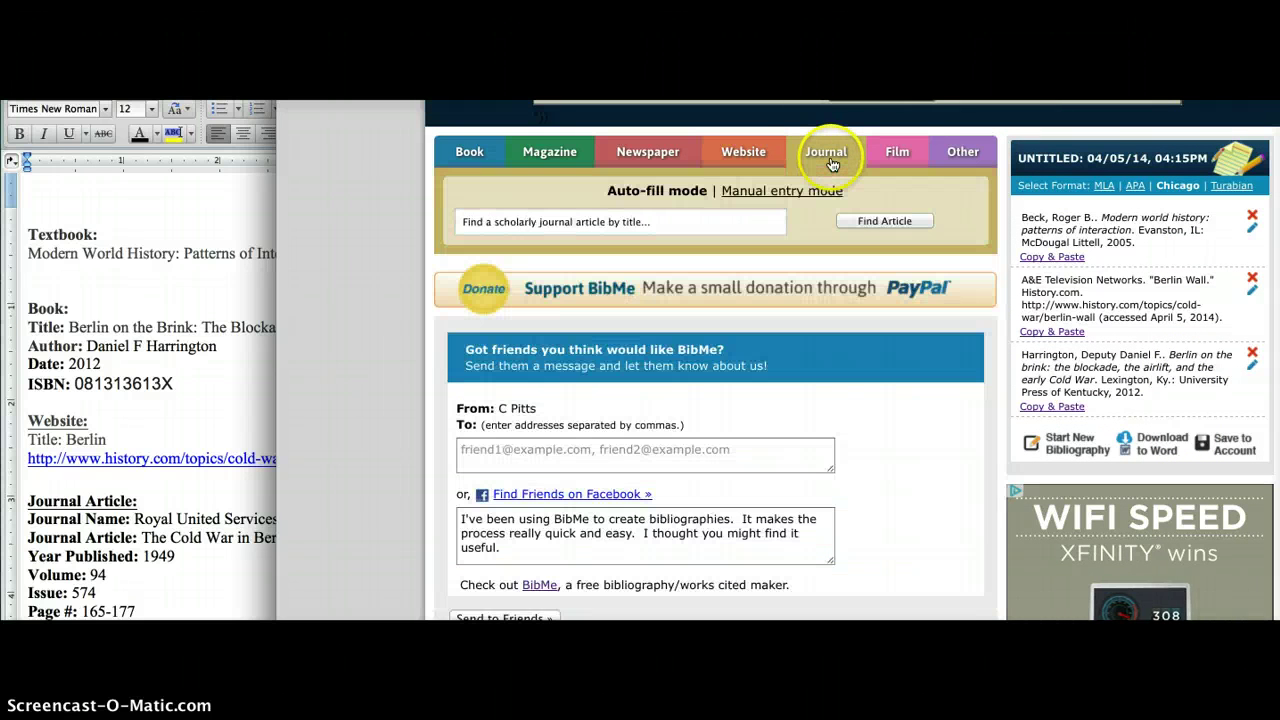
{"action": "left_click", "coordinate": [214, 492]}
{"action": "left_click", "coordinate": [310, 538]}
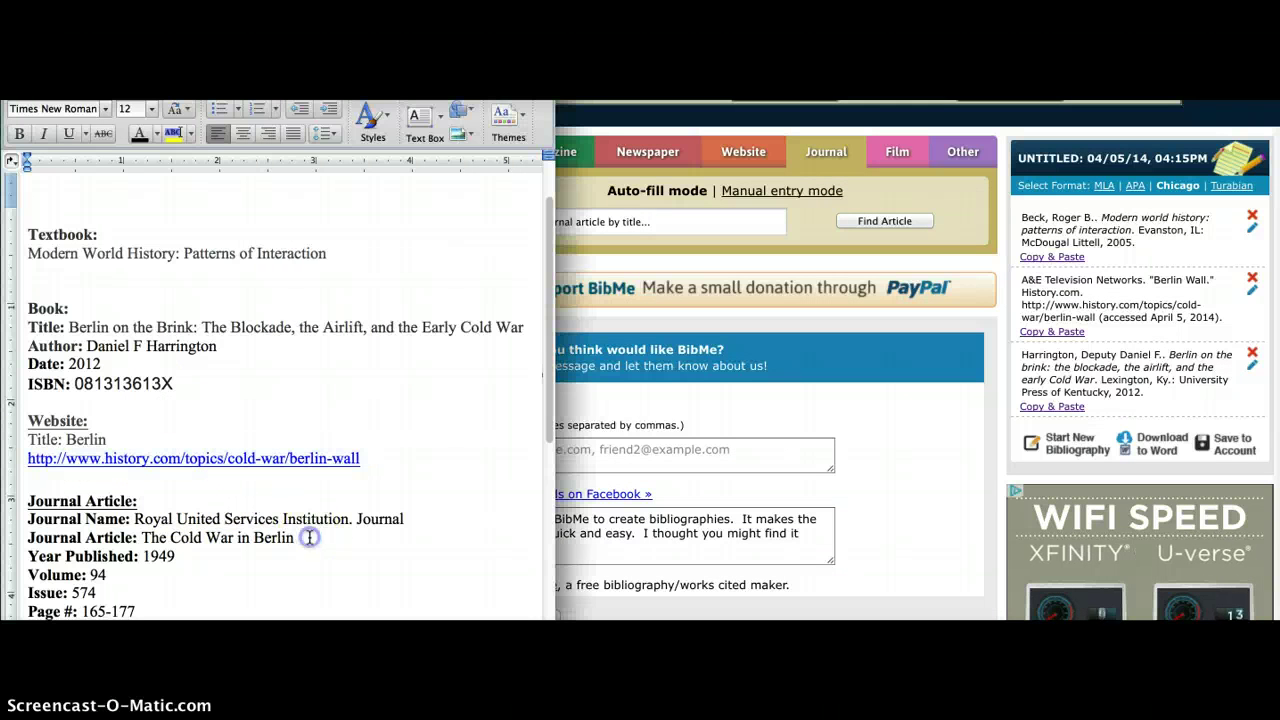
{"action": "left_click_drag", "start_coordinate": [293, 537], "coordinate": [174, 538]}
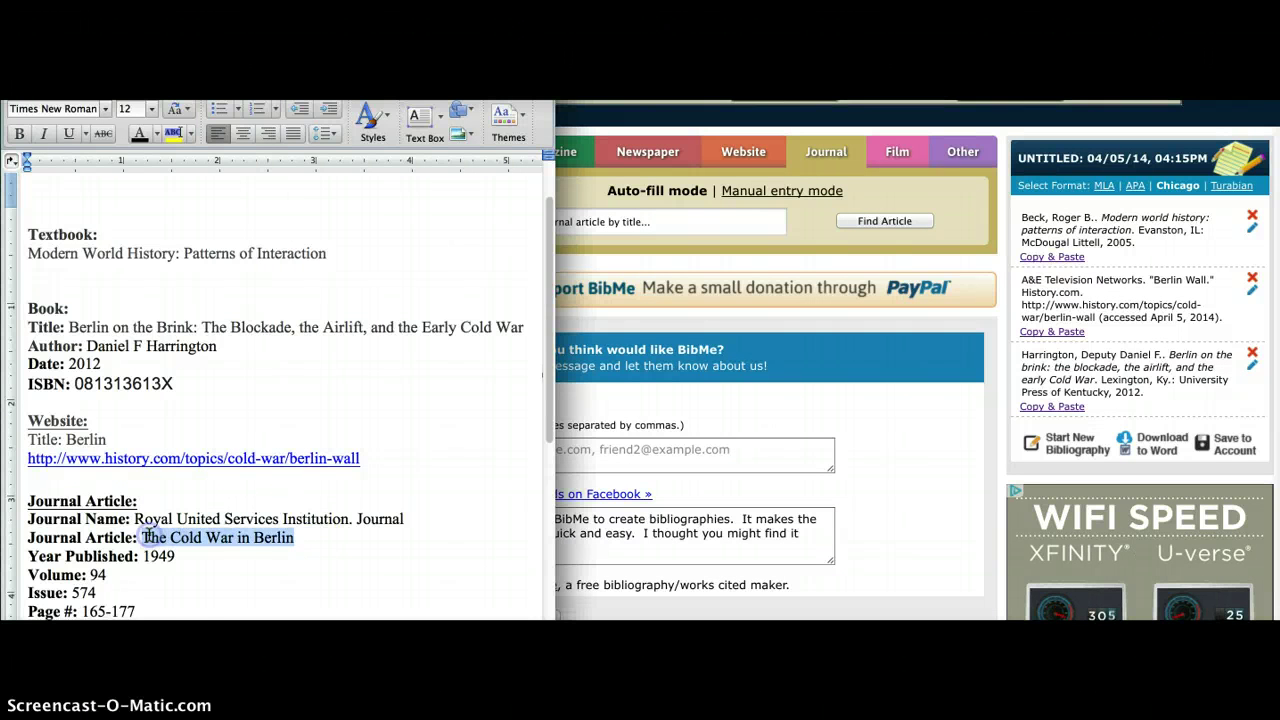
{"action": "right_click", "coordinate": [147, 537]}
{"action": "left_click", "coordinate": [174, 545]}
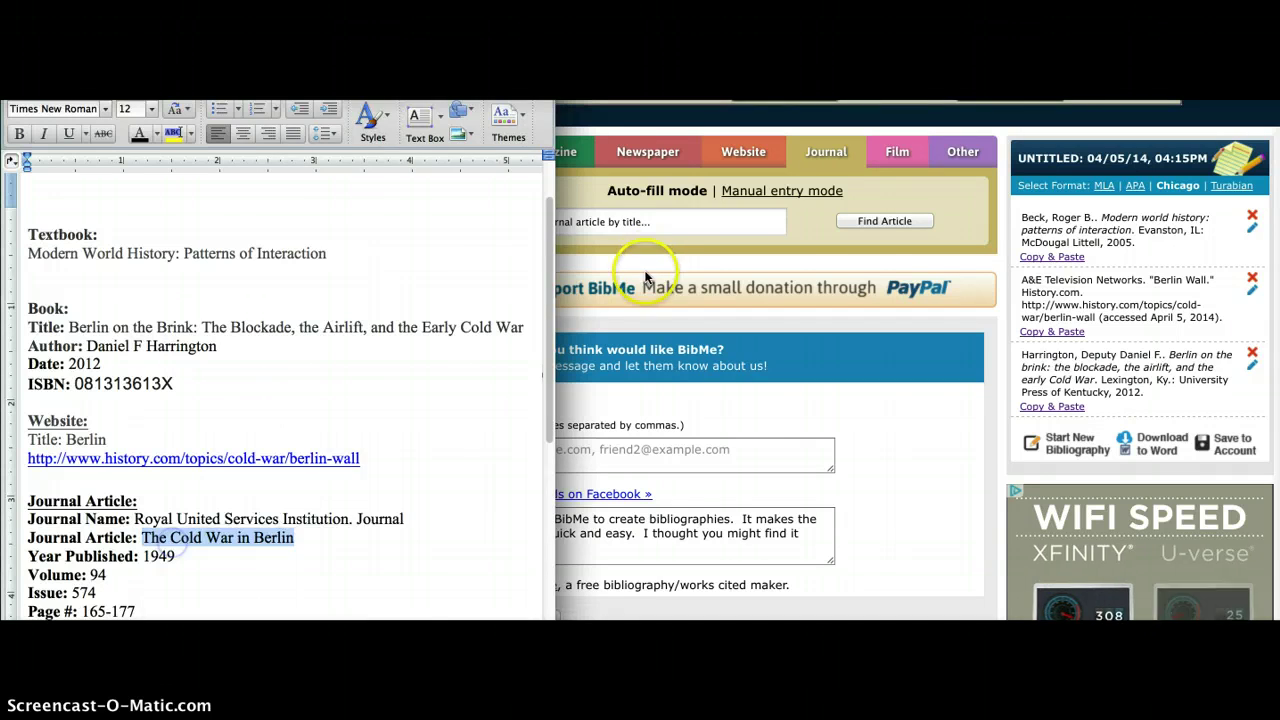
Paste 'The Cold War in Berlin' into the article search and run Find Article
{"action": "left_click", "coordinate": [639, 221]}
{"action": "left_click", "coordinate": [640, 221]}
{"action": "right_click", "coordinate": [640, 221]}
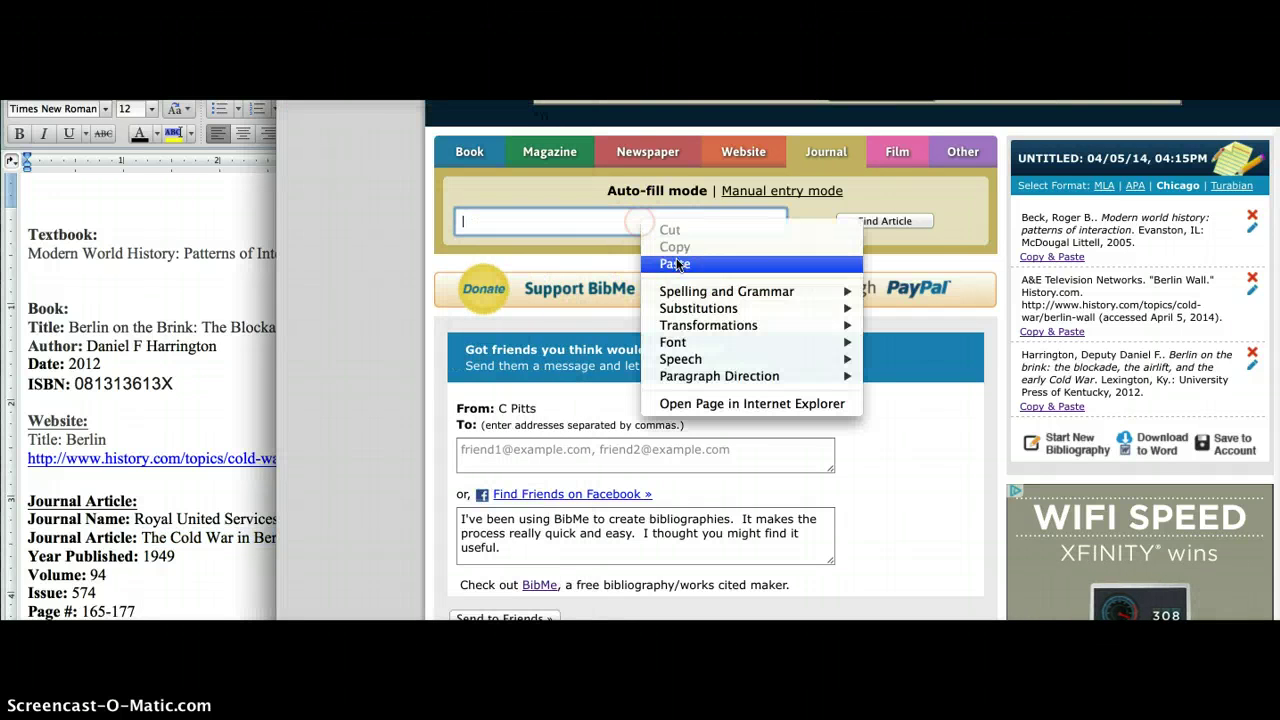
{"action": "left_click", "coordinate": [680, 264]}
{"action": "left_click", "coordinate": [885, 221]}
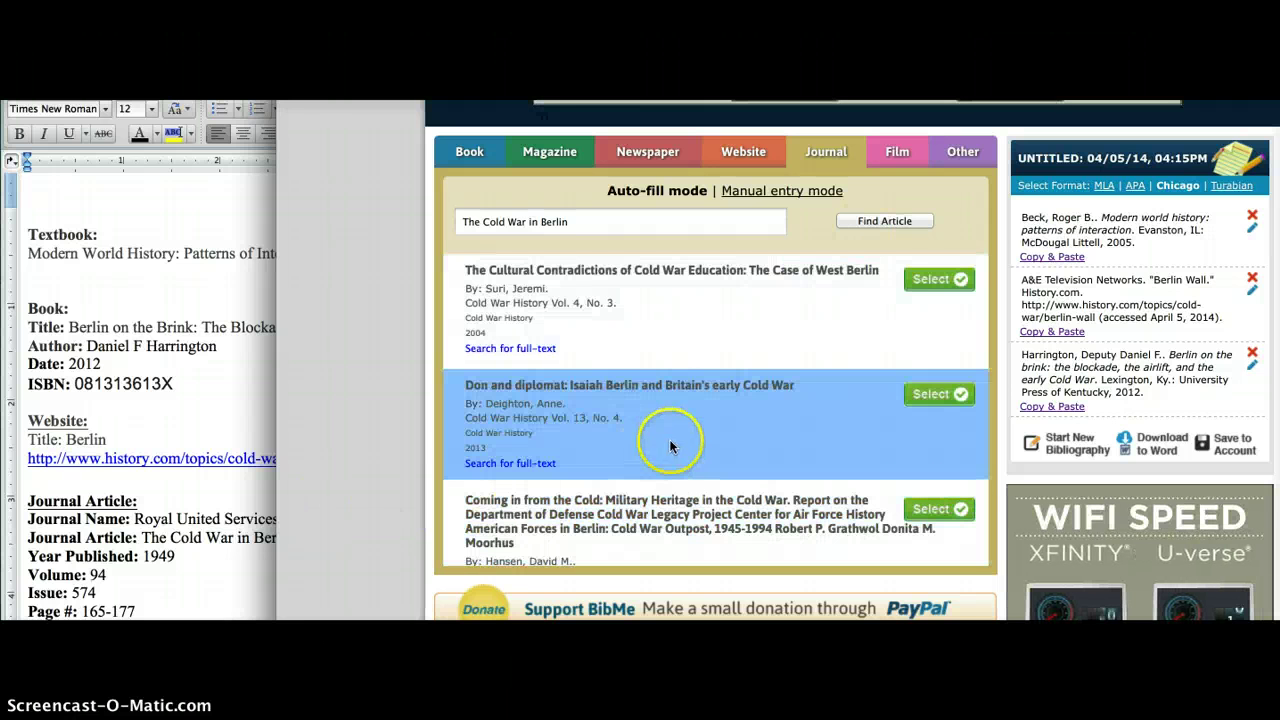
Scroll the results and compare Herbert's 1949 article against the Word notes
{"action": "scroll", "coordinate": [615, 448], "scroll_direction": "down", "scroll_amount": 3}
{"action": "scroll", "coordinate": [615, 451], "scroll_direction": "down", "scroll_amount": 3}
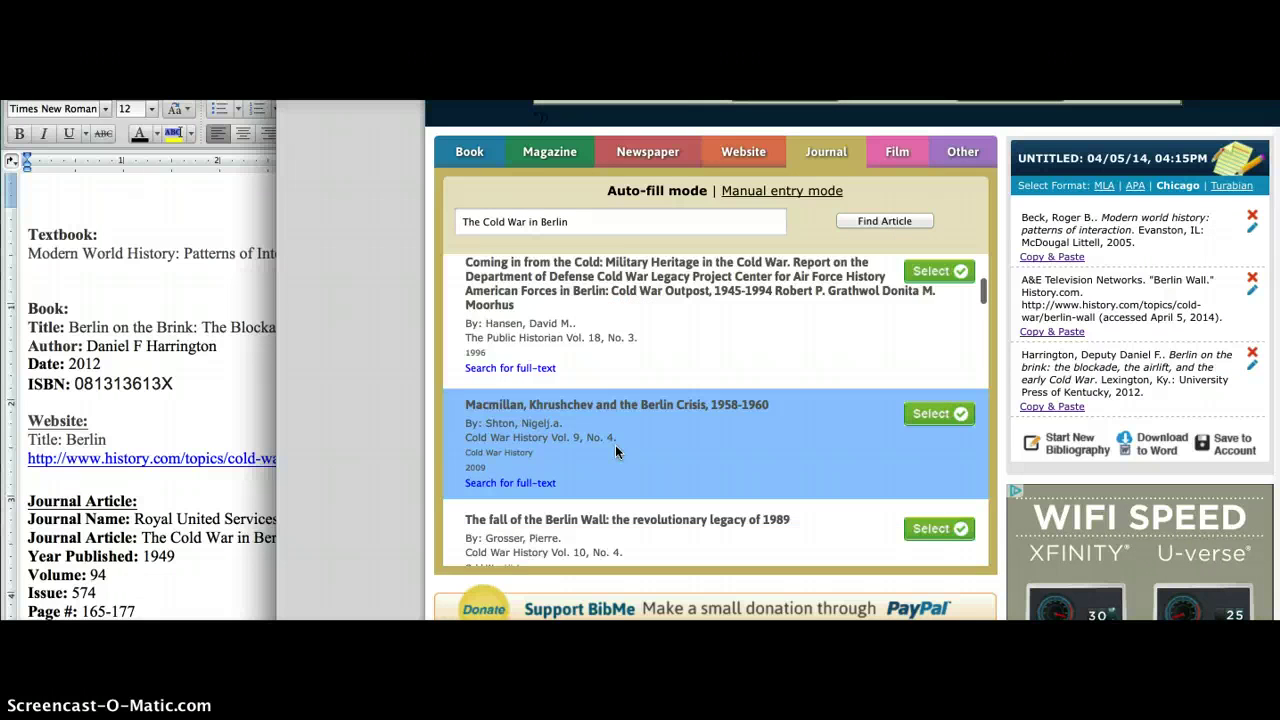
{"action": "scroll", "coordinate": [615, 451], "scroll_direction": "down", "scroll_amount": 3}
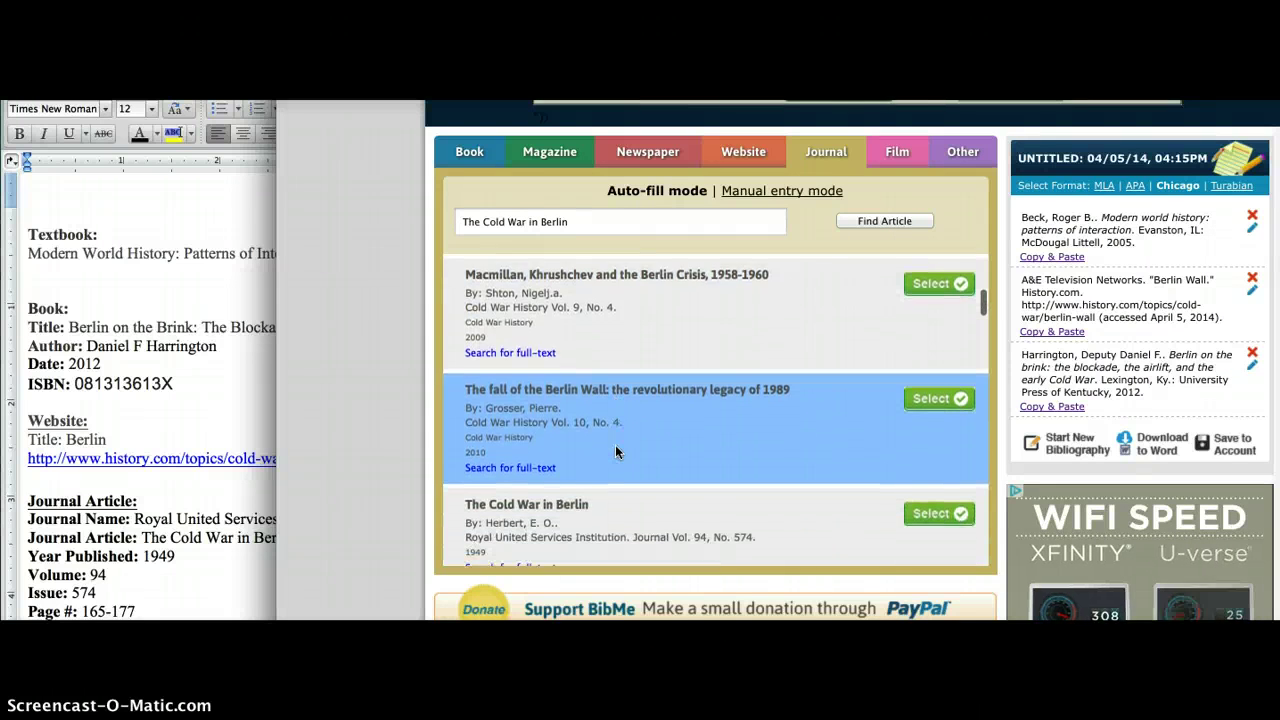
{"action": "left_click", "coordinate": [179, 591]}
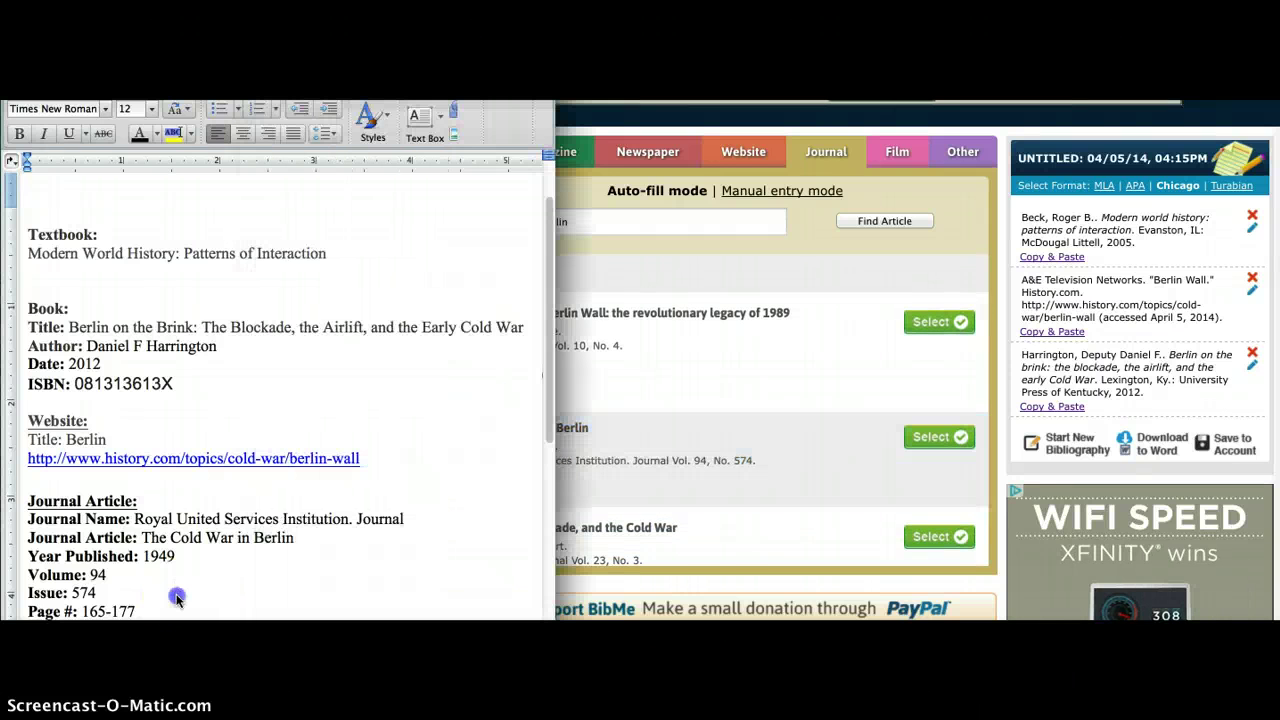
{"action": "scroll", "coordinate": [186, 582], "scroll_direction": "down", "scroll_amount": 2}
{"action": "scroll", "coordinate": [186, 582], "scroll_direction": "right", "scroll_amount": 1}
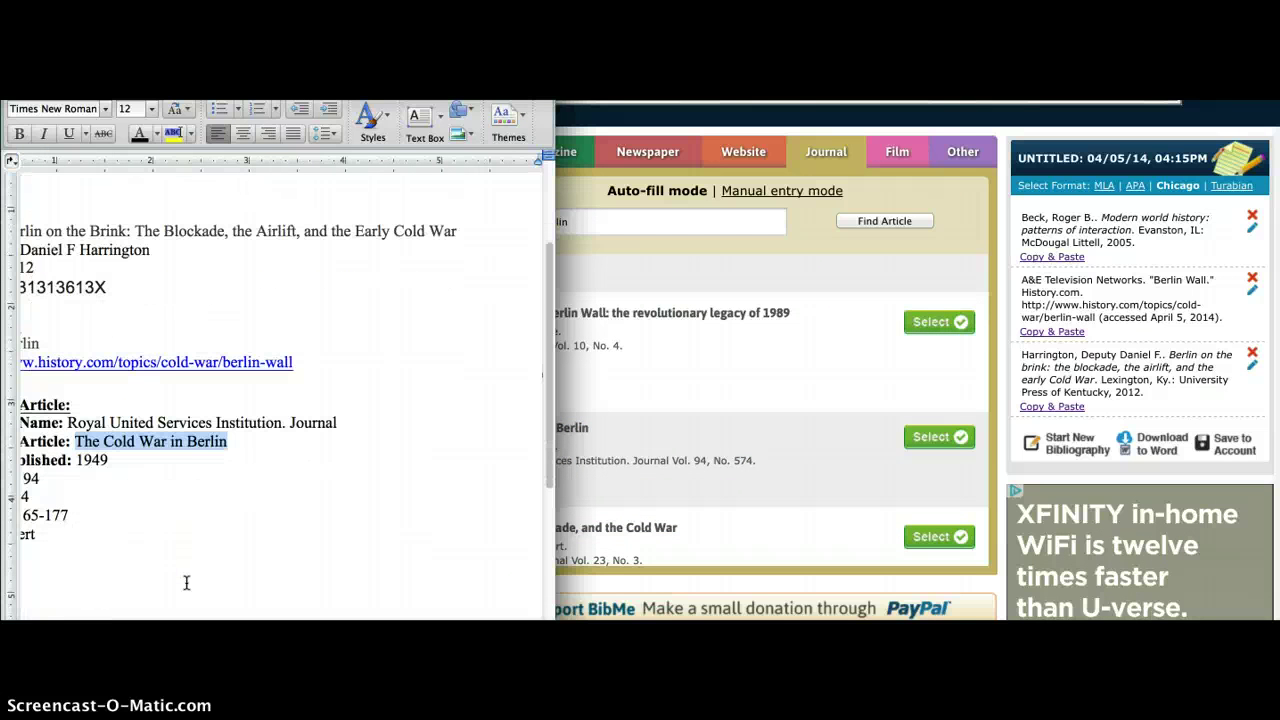
{"action": "scroll", "coordinate": [186, 582], "scroll_direction": "left", "scroll_amount": 2}
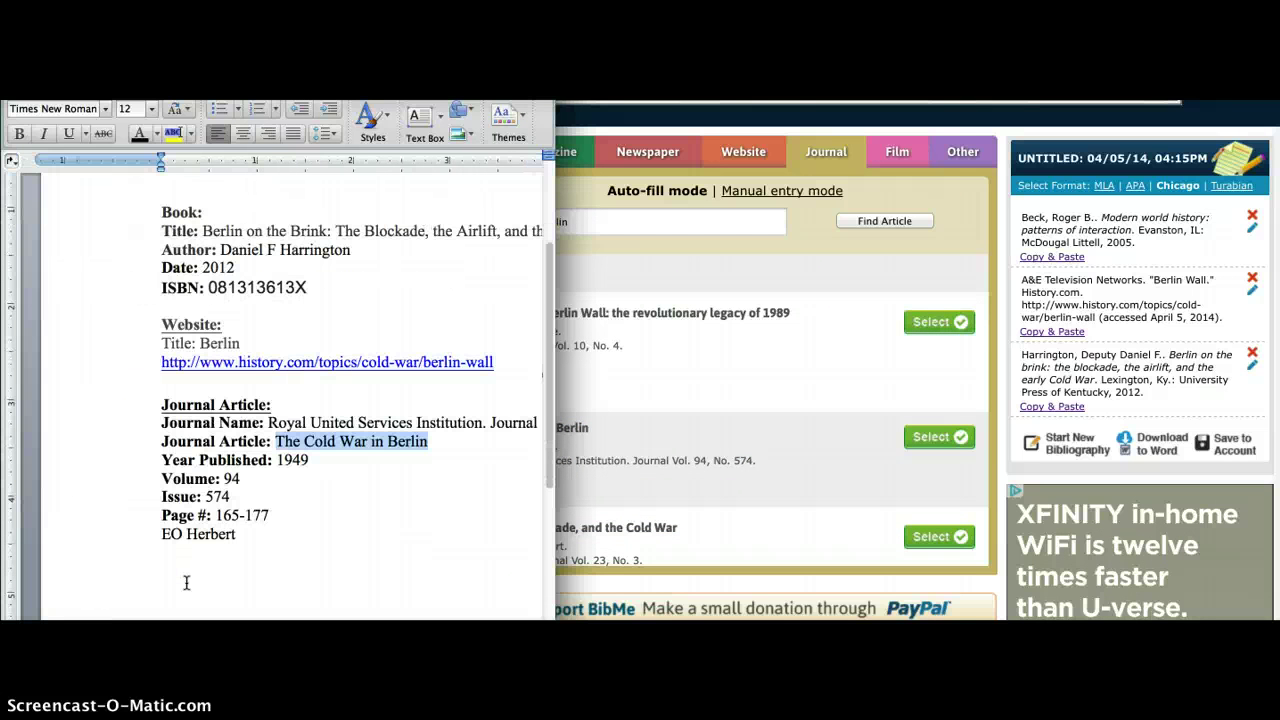
{"action": "left_click", "coordinate": [652, 516]}
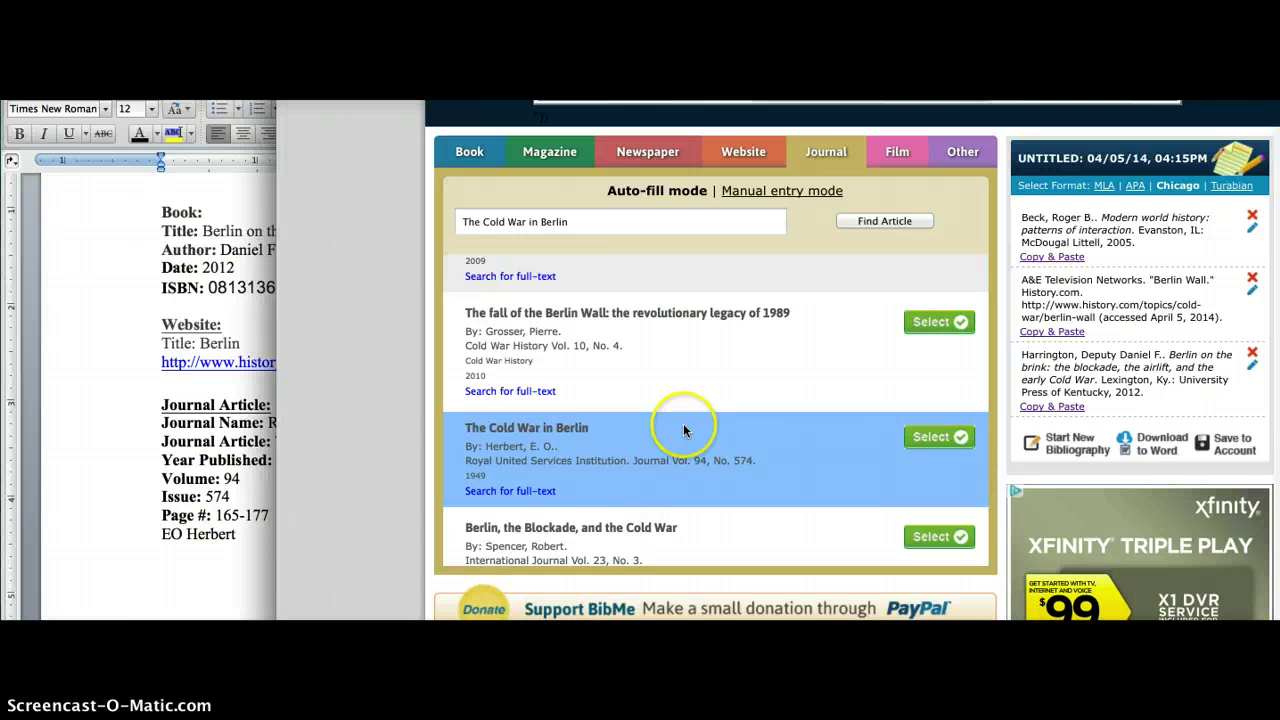
Select Herbert's 1949 article, check its fields (vol. 94, issue 574, pp. 165–177), and add it
{"action": "left_click", "coordinate": [920, 440]}
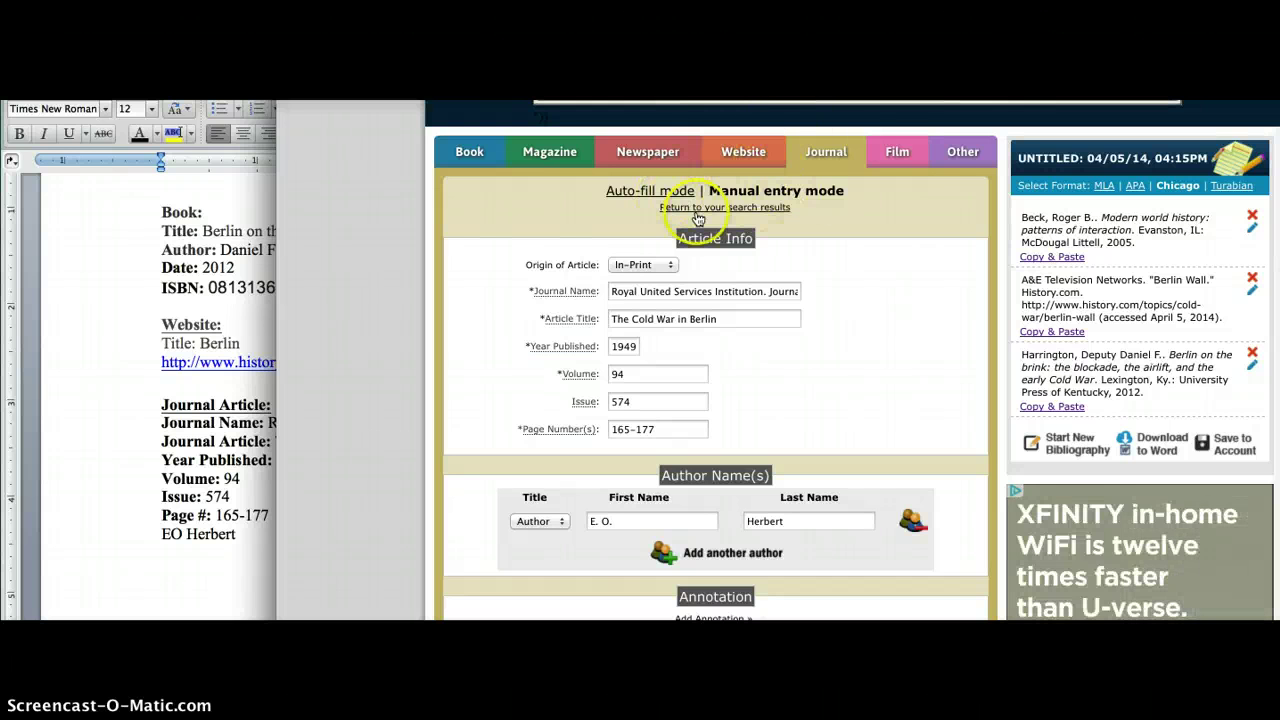
{"action": "left_click", "coordinate": [658, 401]}
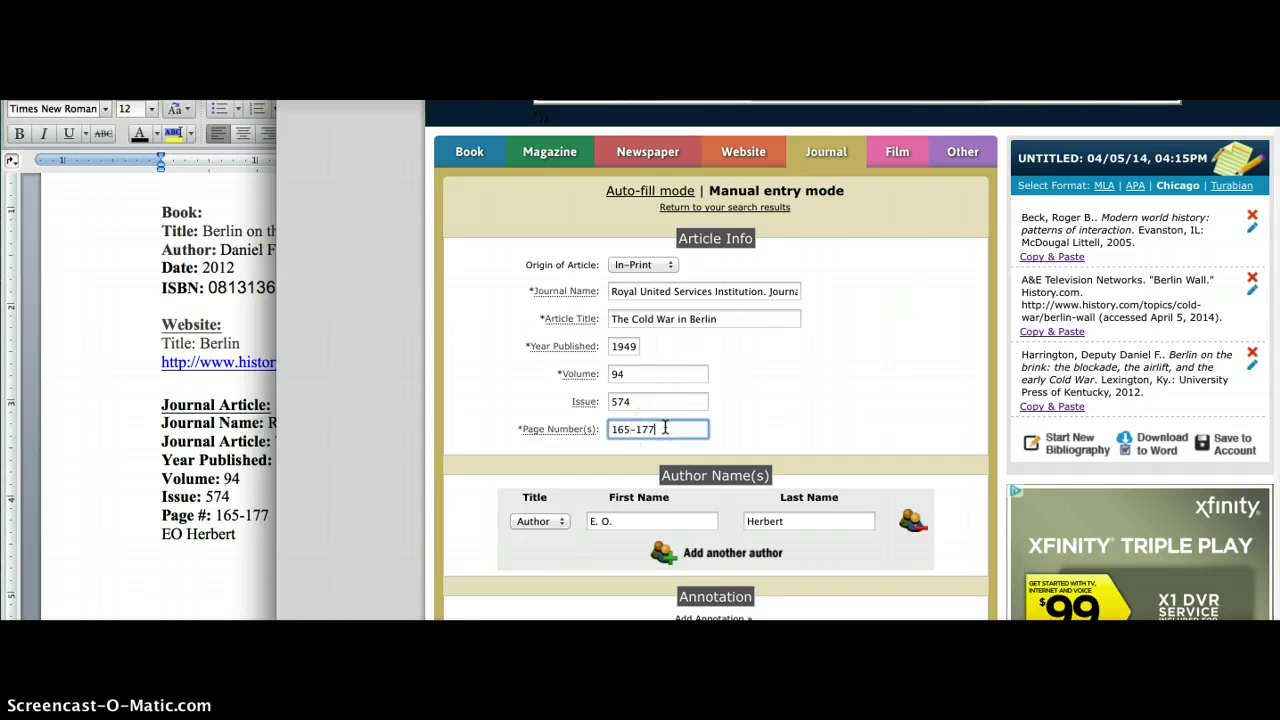
{"action": "scroll", "coordinate": [794, 366], "scroll_direction": "down", "scroll_amount": 3}
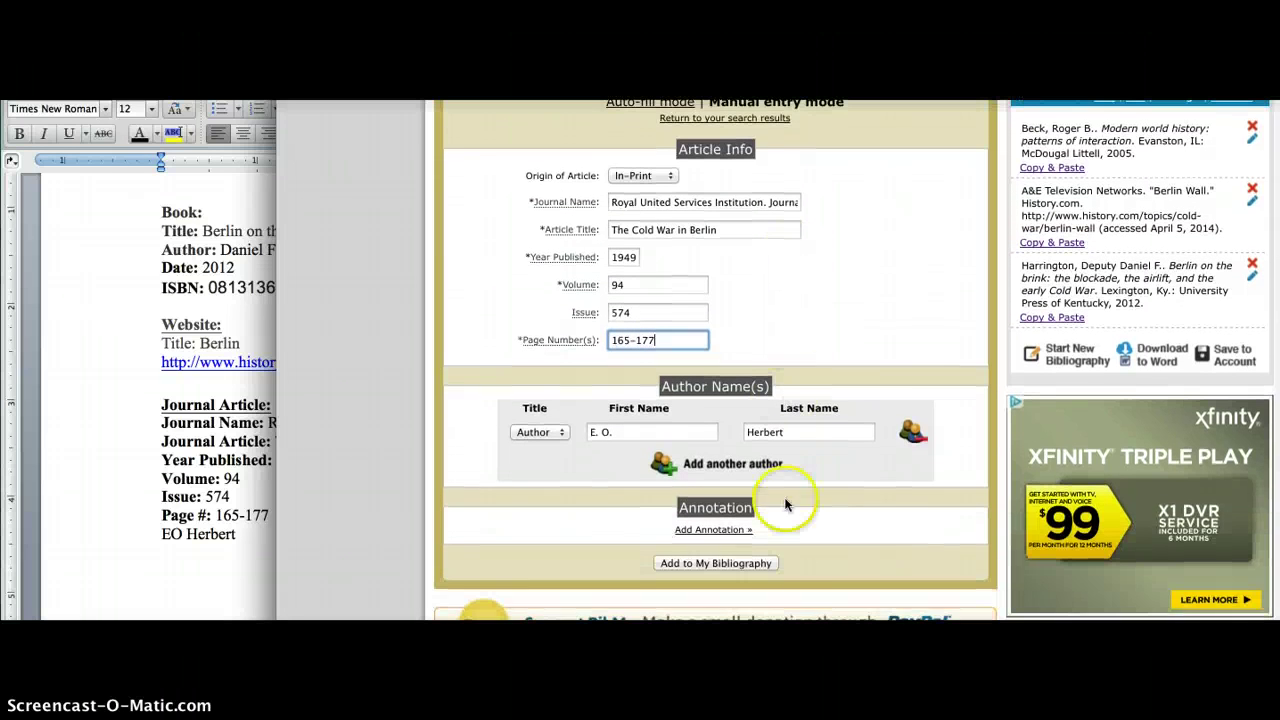
{"action": "left_click", "coordinate": [758, 563]}
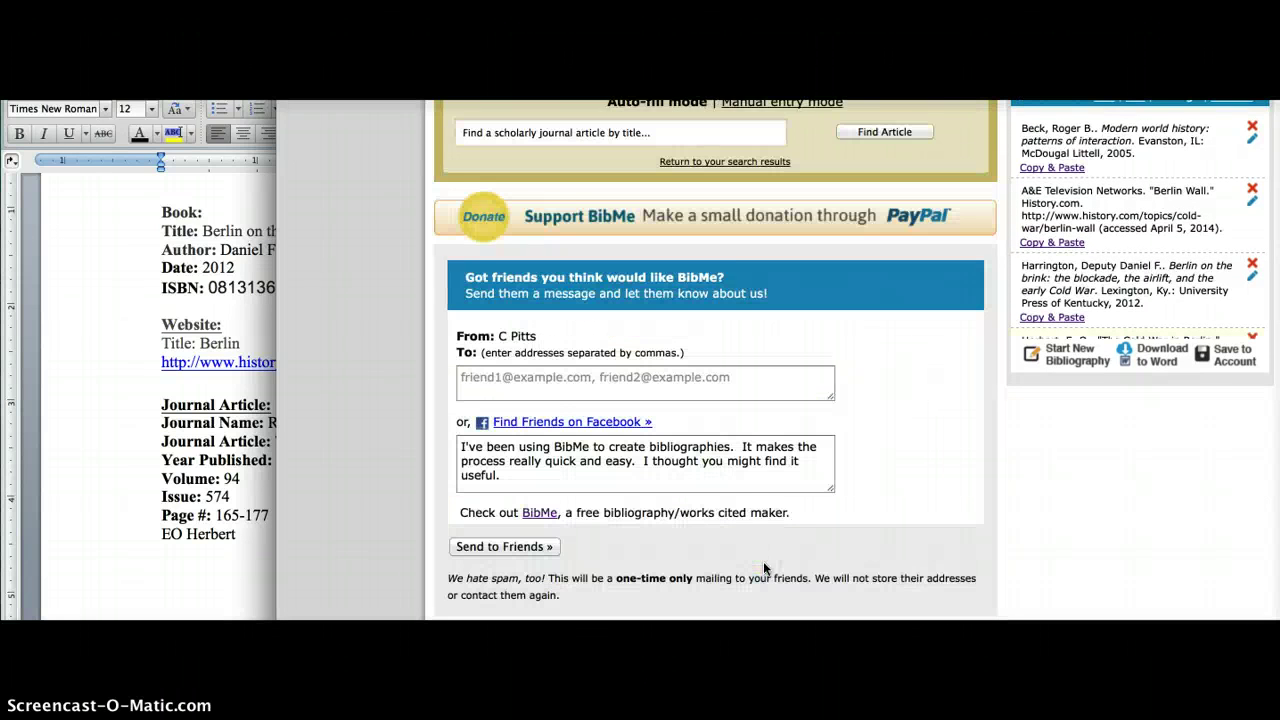
Scroll through the bibliography panel to review all four Chicago citations
{"action": "scroll", "coordinate": [1000, 420], "scroll_direction": "up", "scroll_amount": 3}
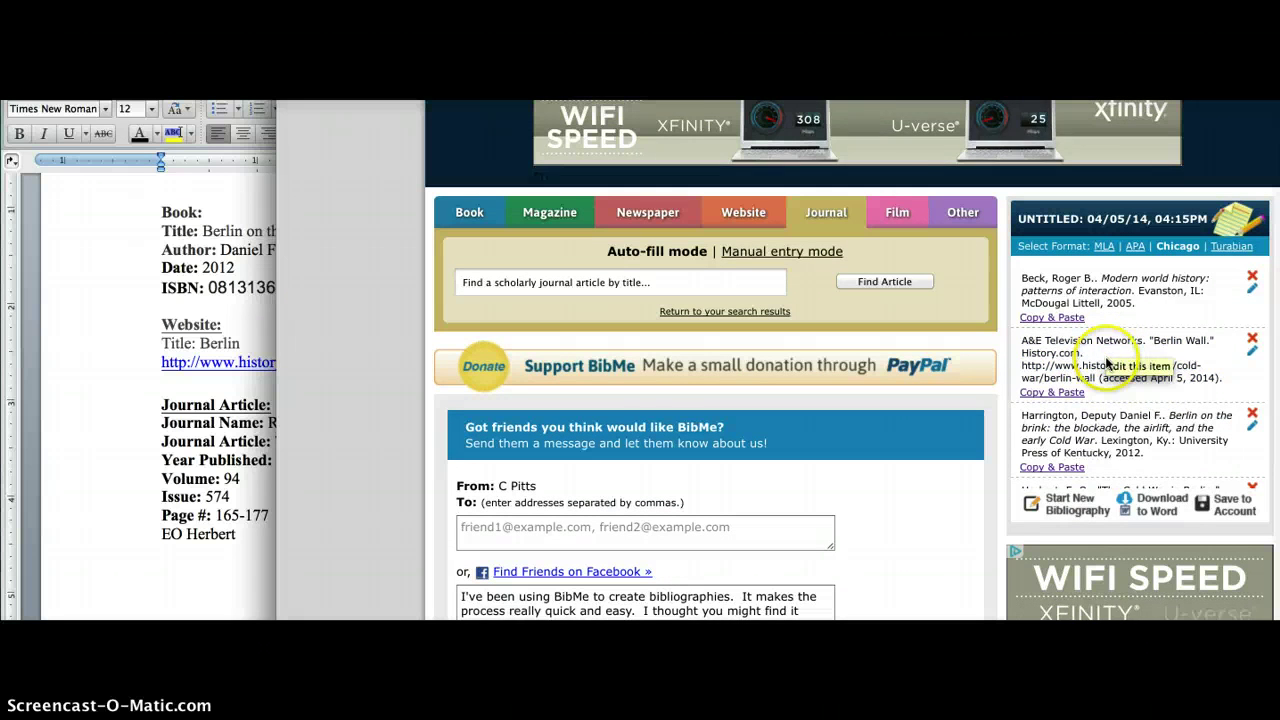
{"action": "scroll", "coordinate": [1108, 360], "scroll_direction": "down", "scroll_amount": 3}
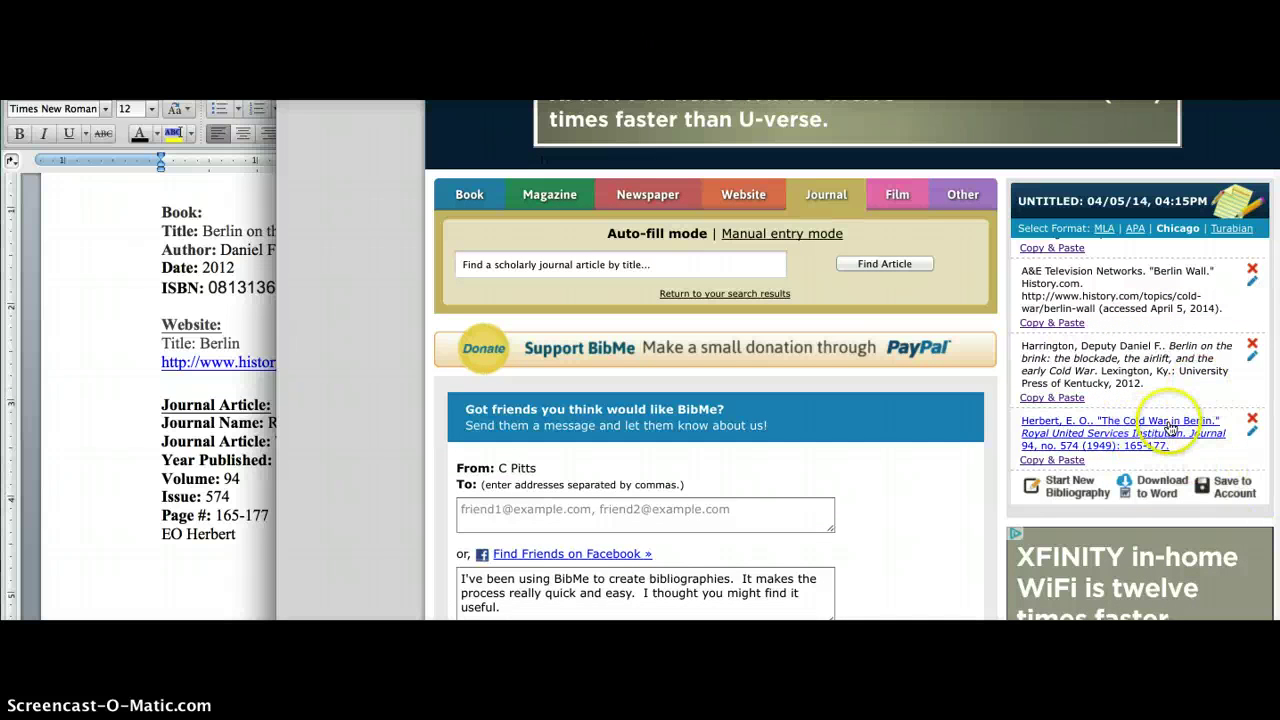
{"action": "scroll", "coordinate": [1170, 428], "scroll_direction": "up", "scroll_amount": 2}
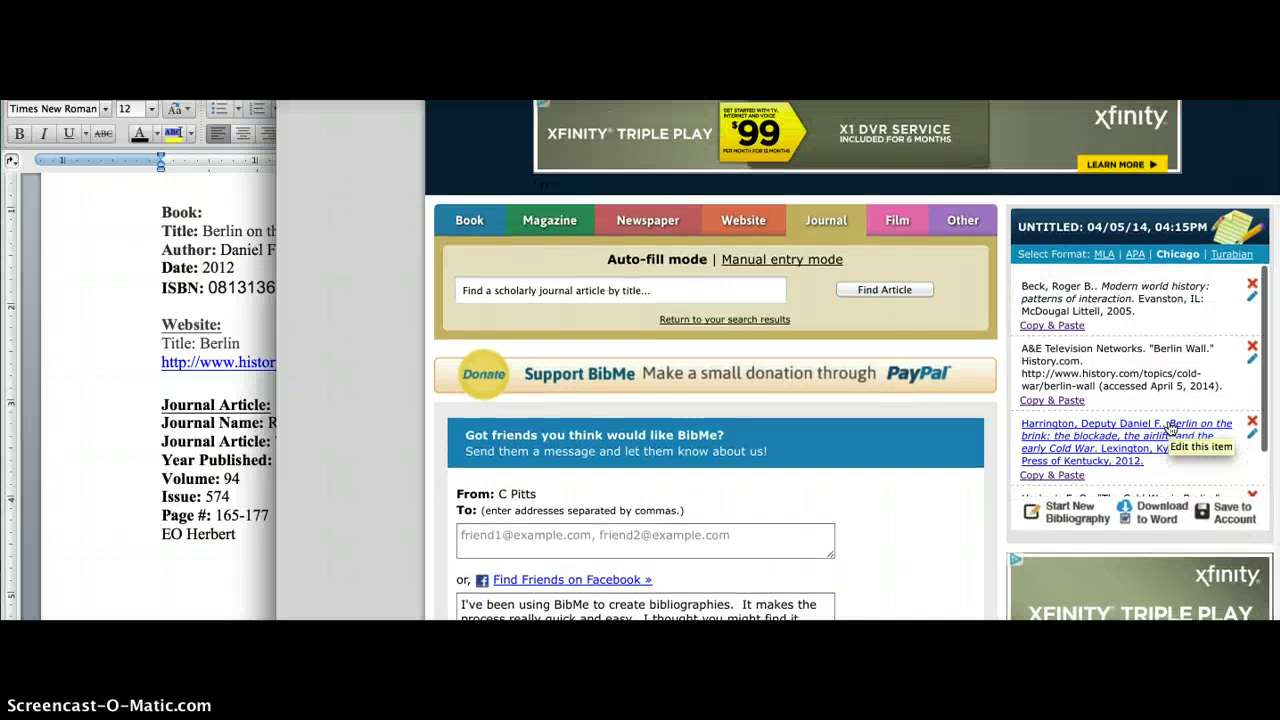
{"action": "scroll", "coordinate": [1170, 428], "scroll_direction": "down", "scroll_amount": 1}
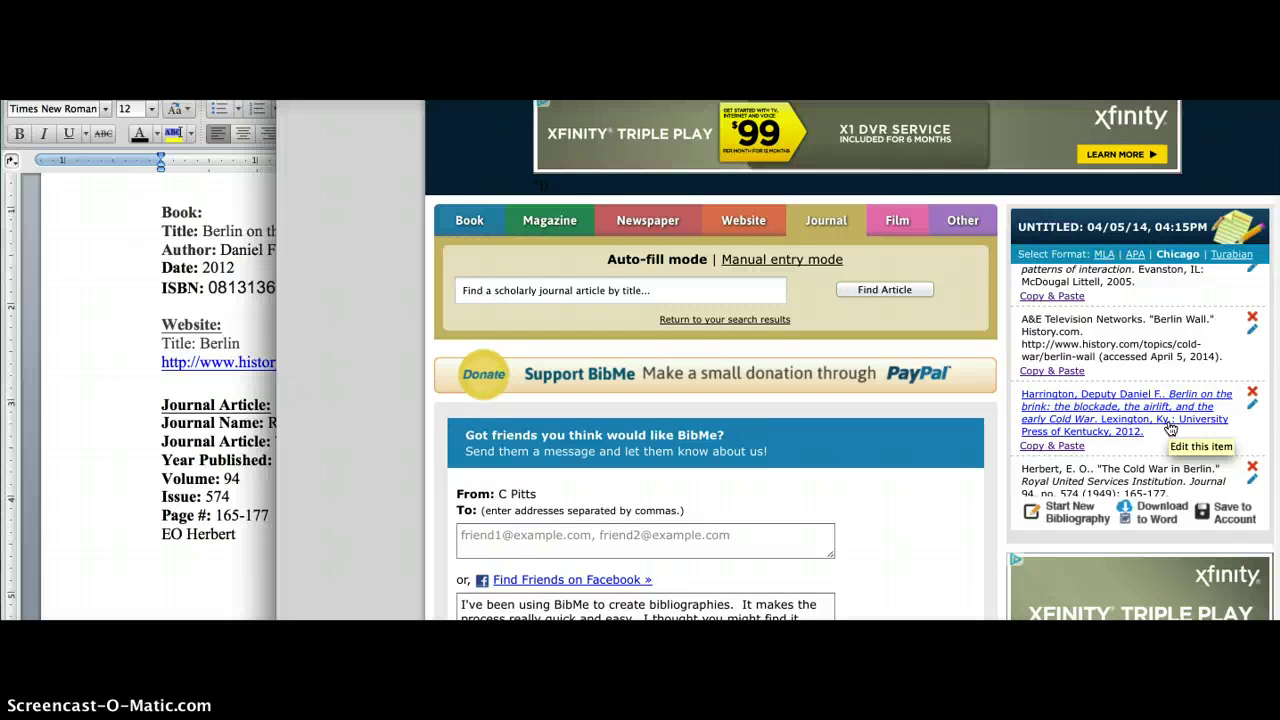
{"action": "scroll", "coordinate": [1170, 428], "scroll_direction": "down", "scroll_amount": 2}
Download the bibliography as an RTF into Word, then widen and slightly narrow its window
{"action": "left_click", "coordinate": [1154, 490]}
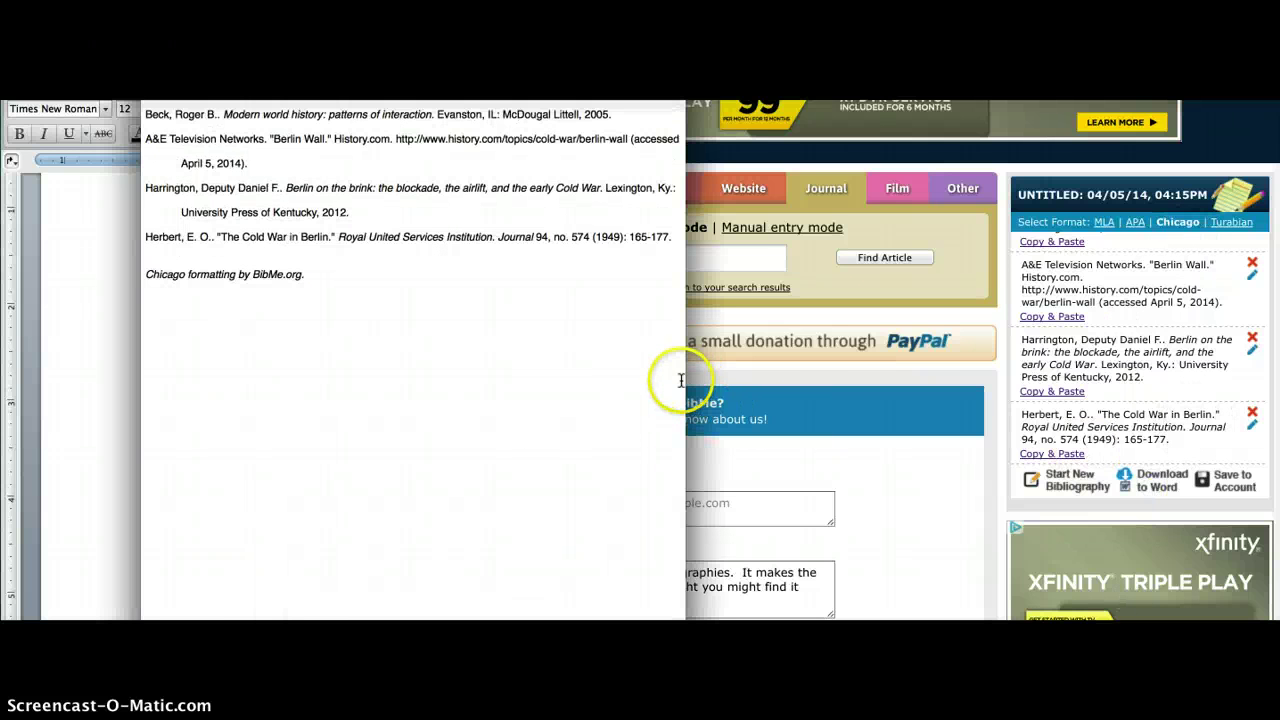
{"action": "left_click_drag", "start_coordinate": [687, 381], "coordinate": [916, 379]}
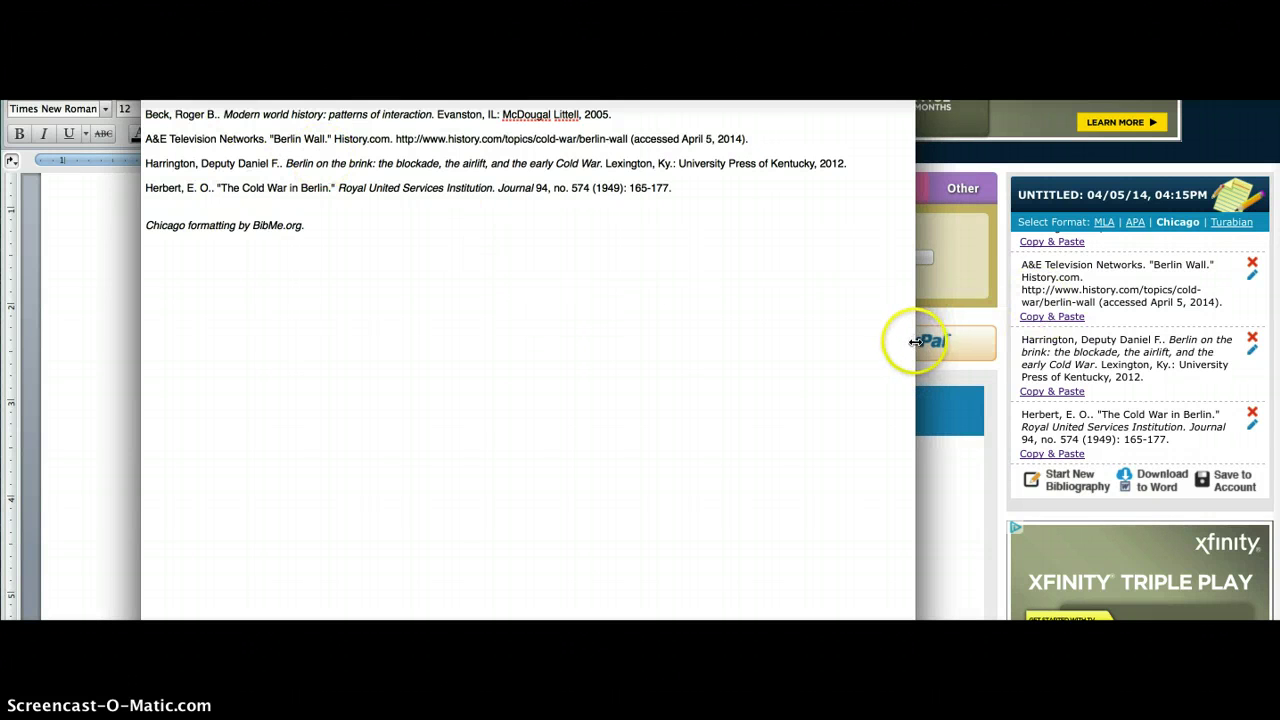
{"action": "left_click_drag", "start_coordinate": [916, 342], "coordinate": [797, 340]}
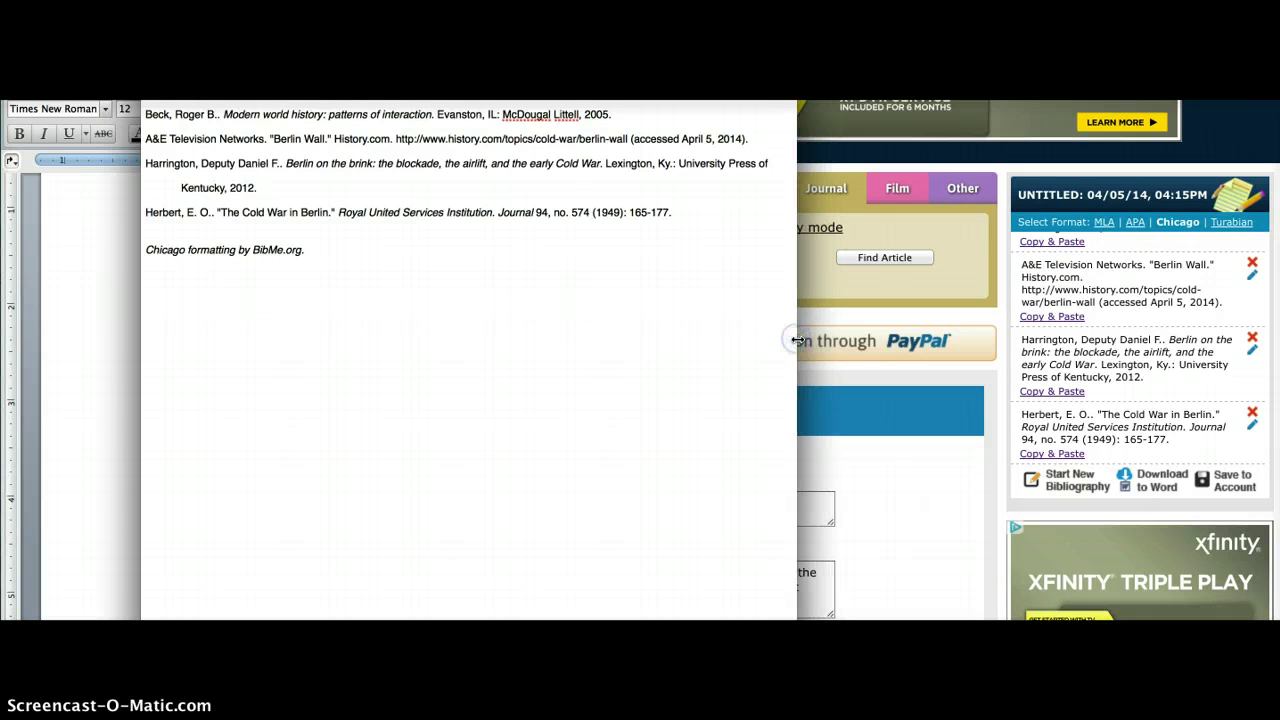